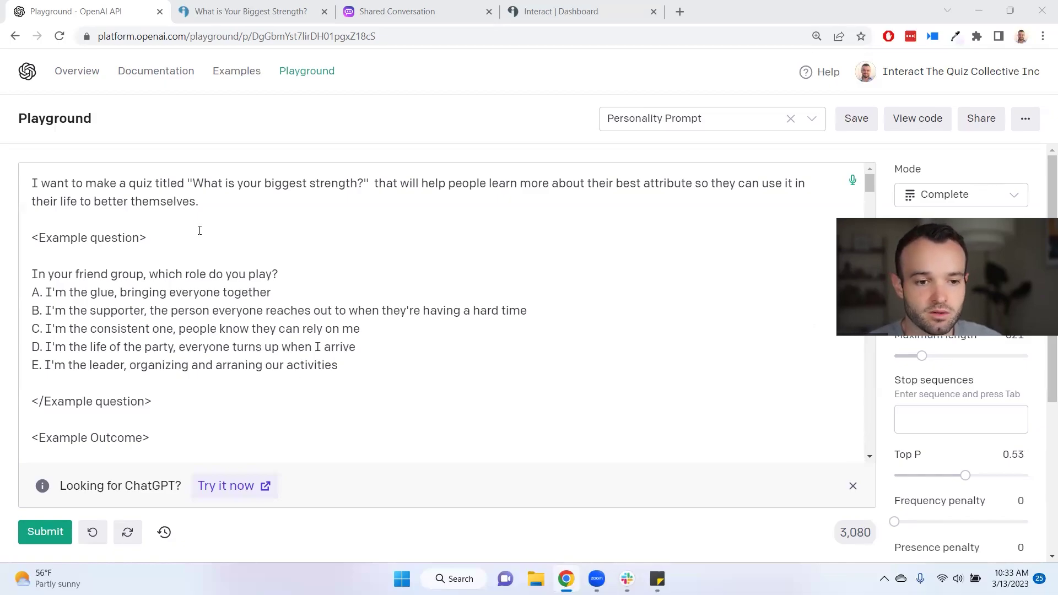
- Examine the prompt's opening instruction, including the quiz title "What is your biggest strength?" and the purpose statement
{"action": "left_click_drag", "start_coordinate": [205, 202], "coordinate": [19, 186]}
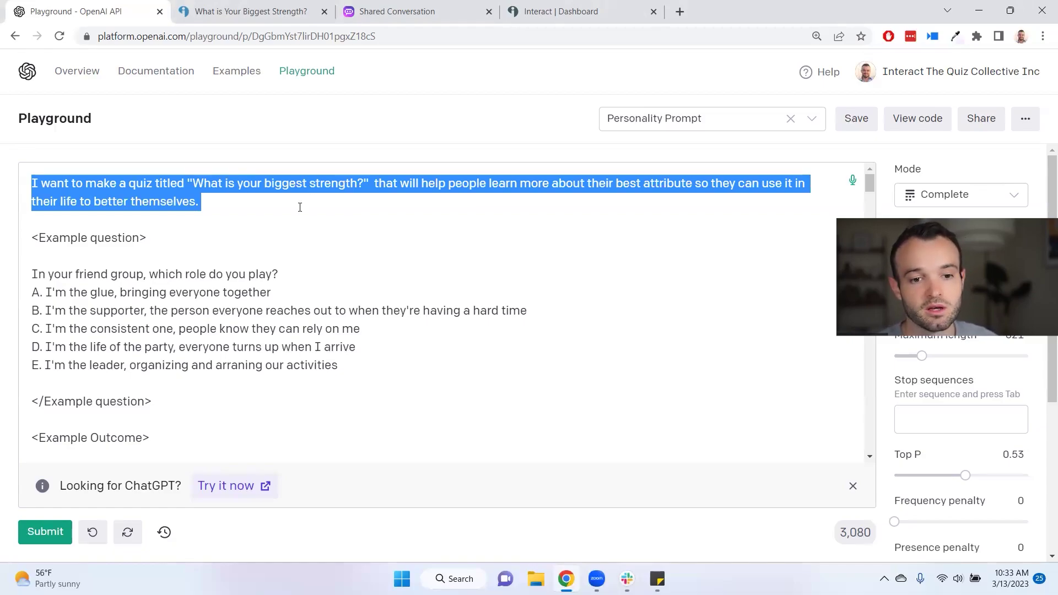
{"action": "left_click", "coordinate": [256, 211]}
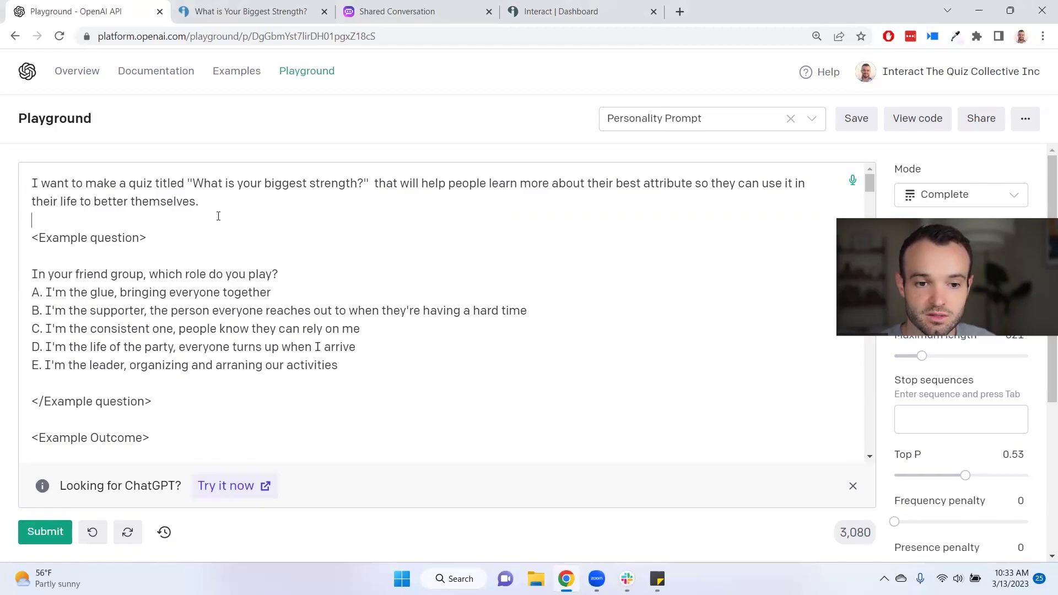
{"action": "left_click_drag", "start_coordinate": [363, 185], "coordinate": [194, 186]}
{"action": "left_click", "coordinate": [259, 184]}
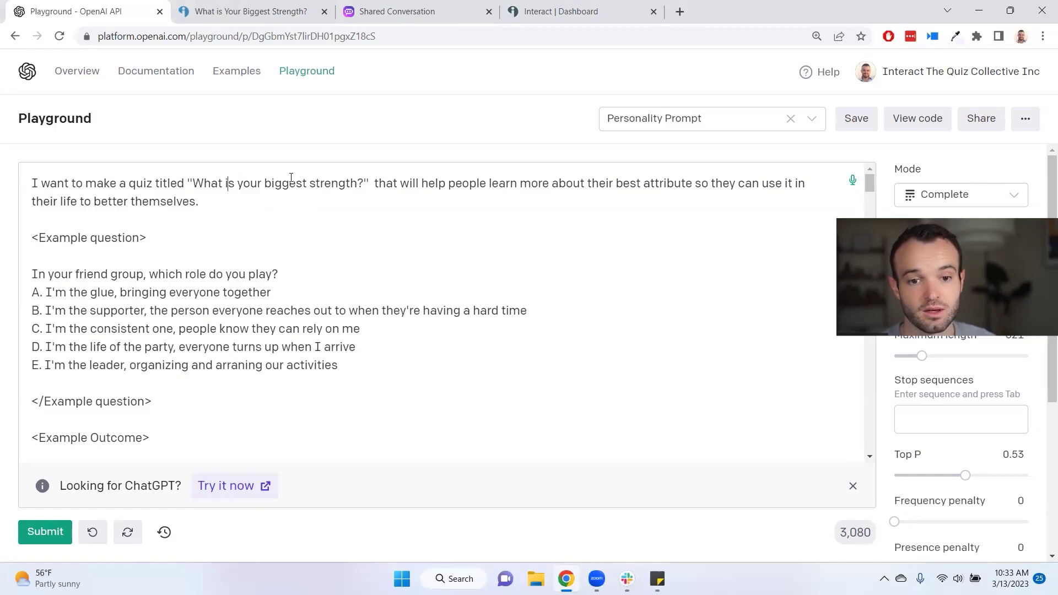
{"action": "left_click_drag", "start_coordinate": [373, 183], "coordinate": [393, 198]}
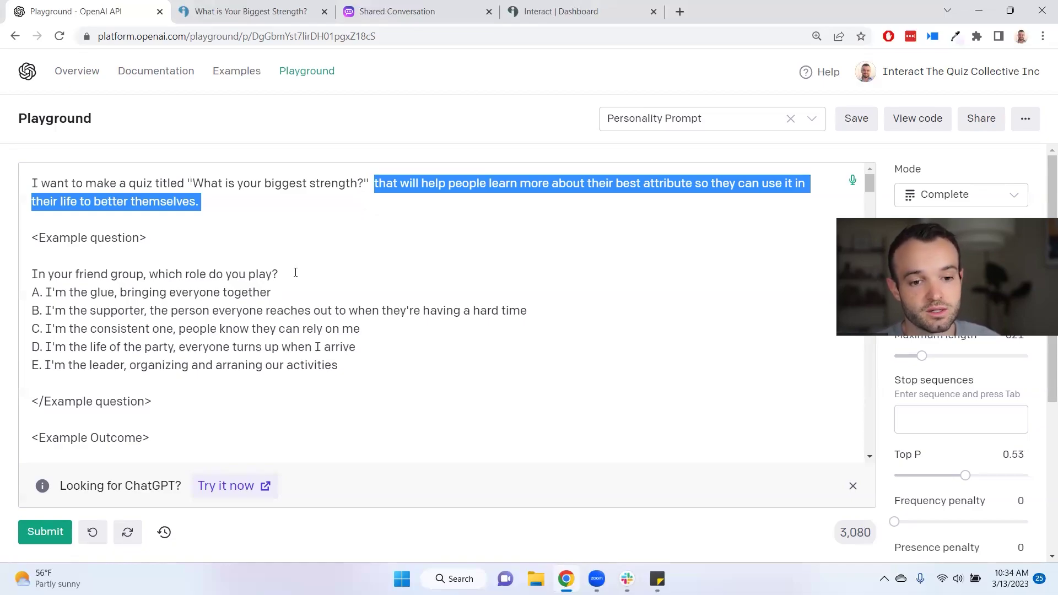
{"action": "left_click", "coordinate": [164, 234]}
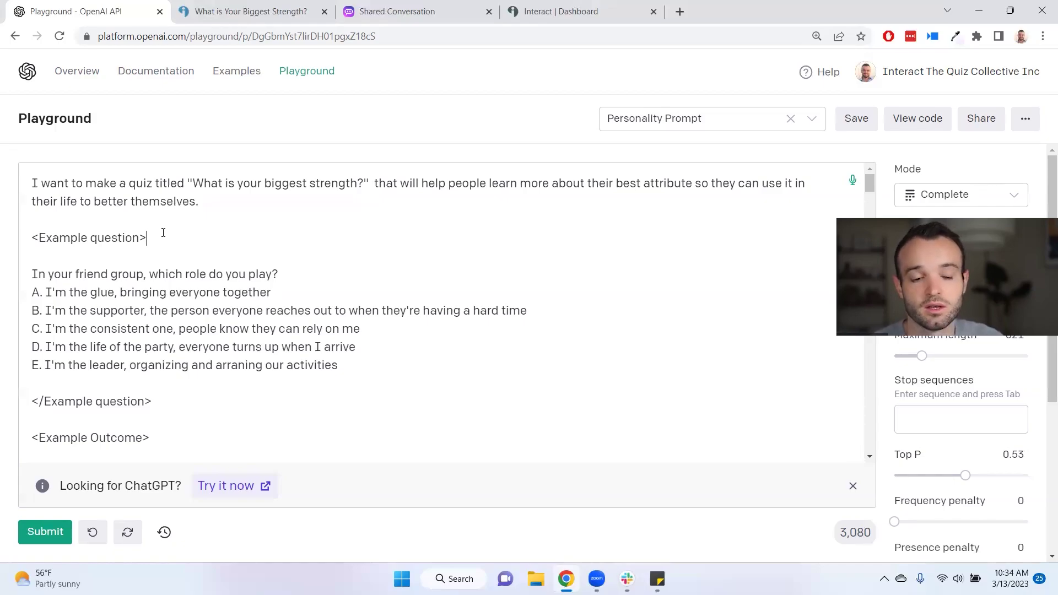
- Examine the example question block about the role played in a friend group and its answer options A to E
{"action": "left_click_drag", "start_coordinate": [167, 404], "coordinate": [27, 239]}
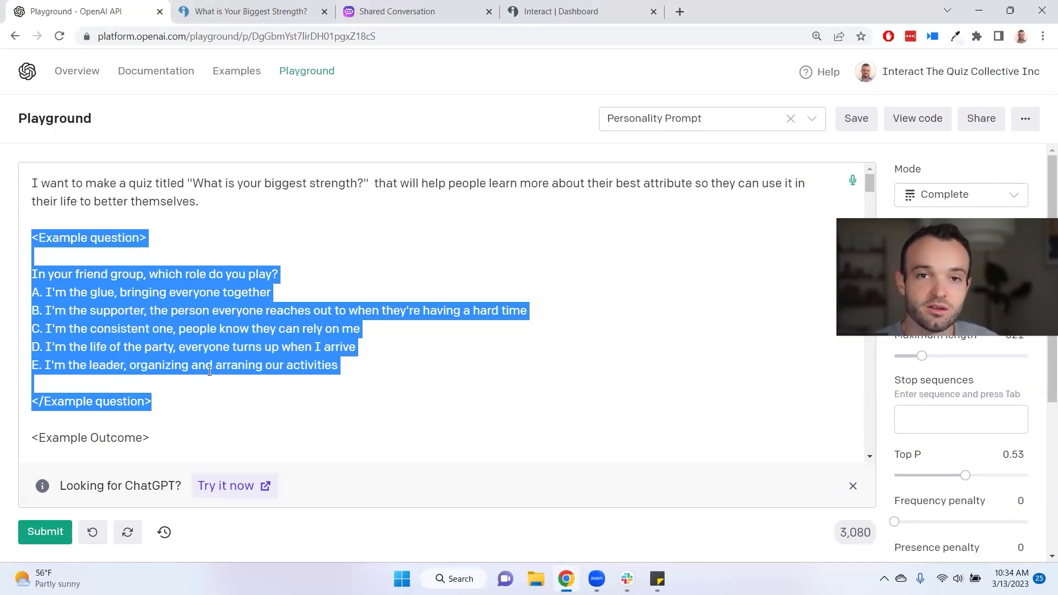
{"action": "left_click", "coordinate": [186, 401]}
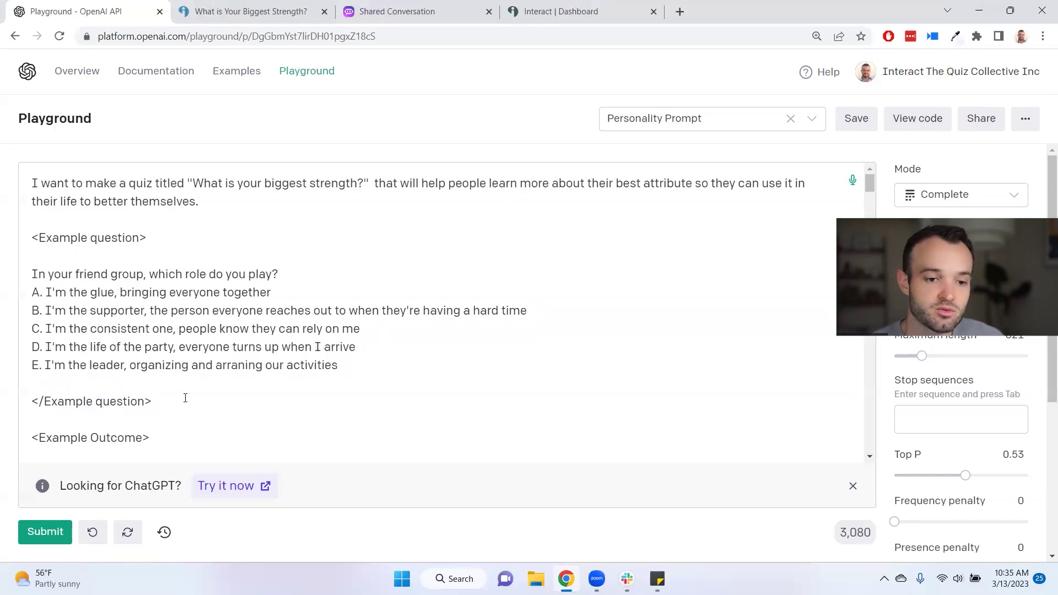
{"action": "left_click", "coordinate": [204, 409]}
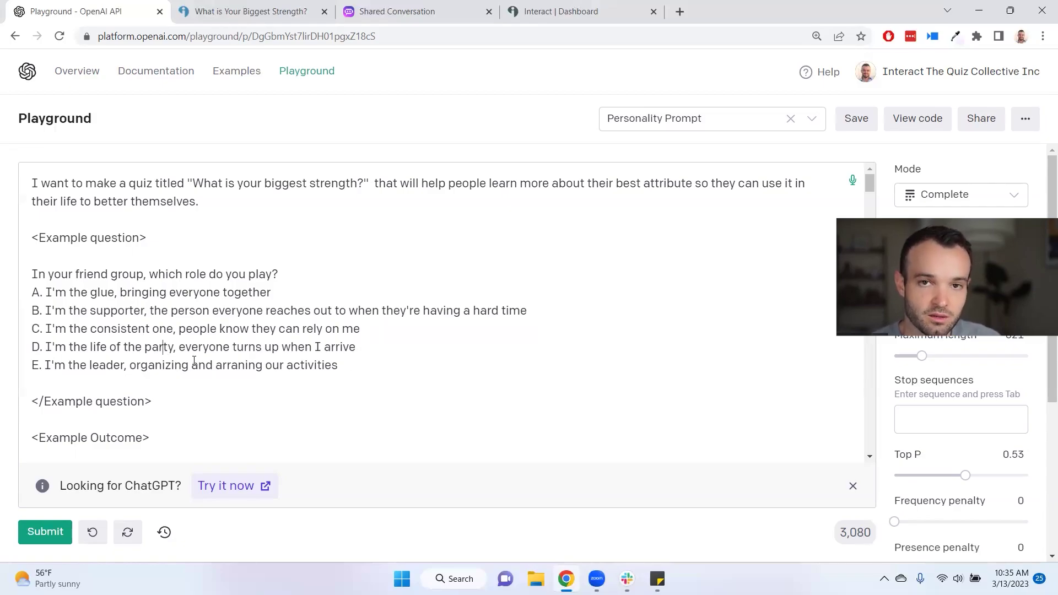
{"action": "left_click", "coordinate": [505, 183]}
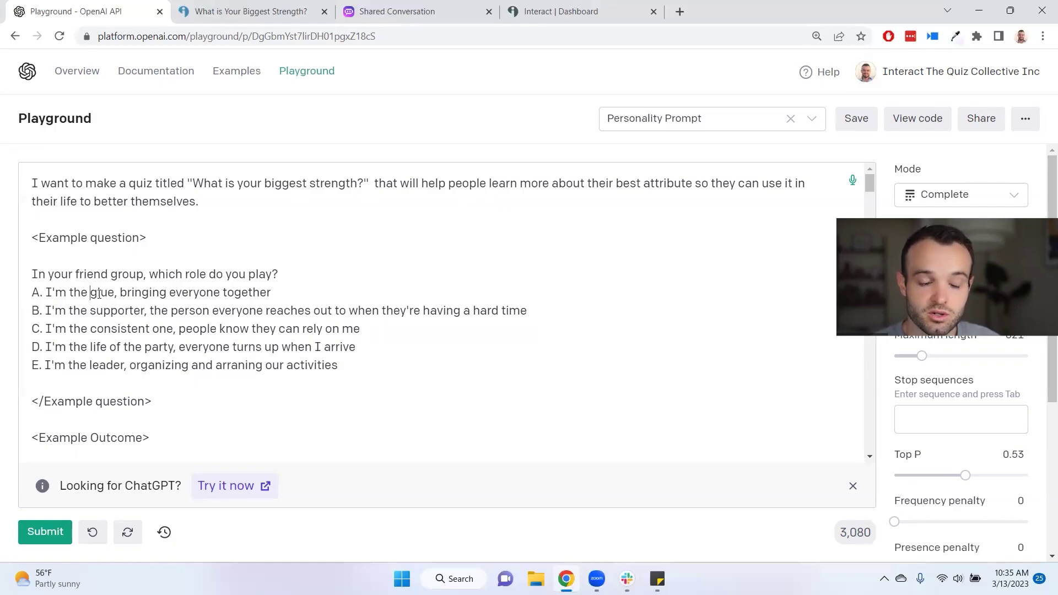
- Examine the example outcome text about being supportive, undoing any accidental move of its opening sentence
{"action": "scroll", "coordinate": [99, 294], "scroll_direction": "down", "scroll_amount": 3}
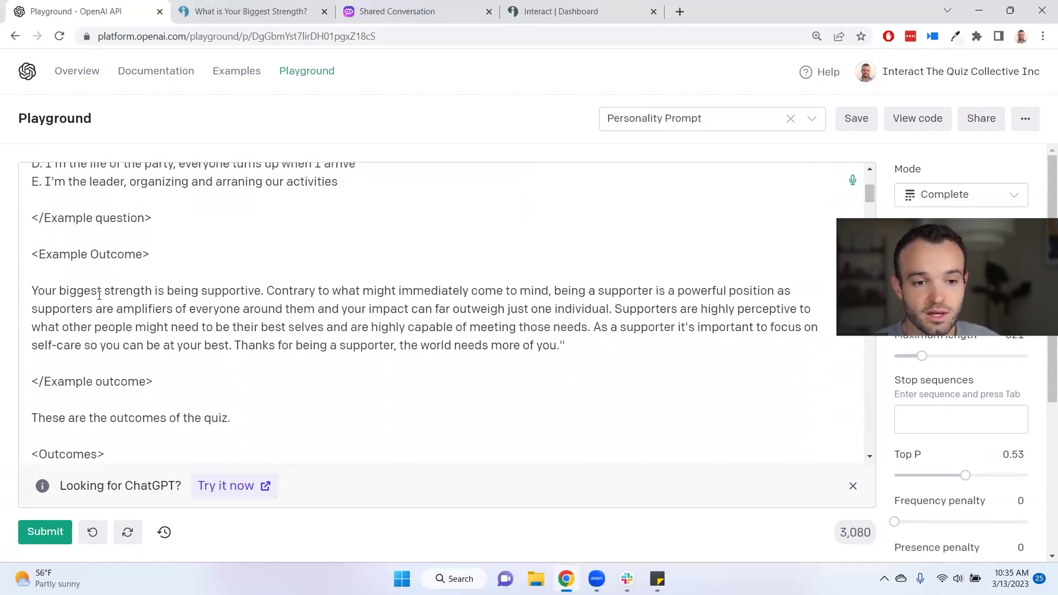
{"action": "scroll", "coordinate": [99, 294], "scroll_direction": "down", "scroll_amount": 2}
{"action": "scroll", "coordinate": [99, 294], "scroll_direction": "up", "scroll_amount": 2}
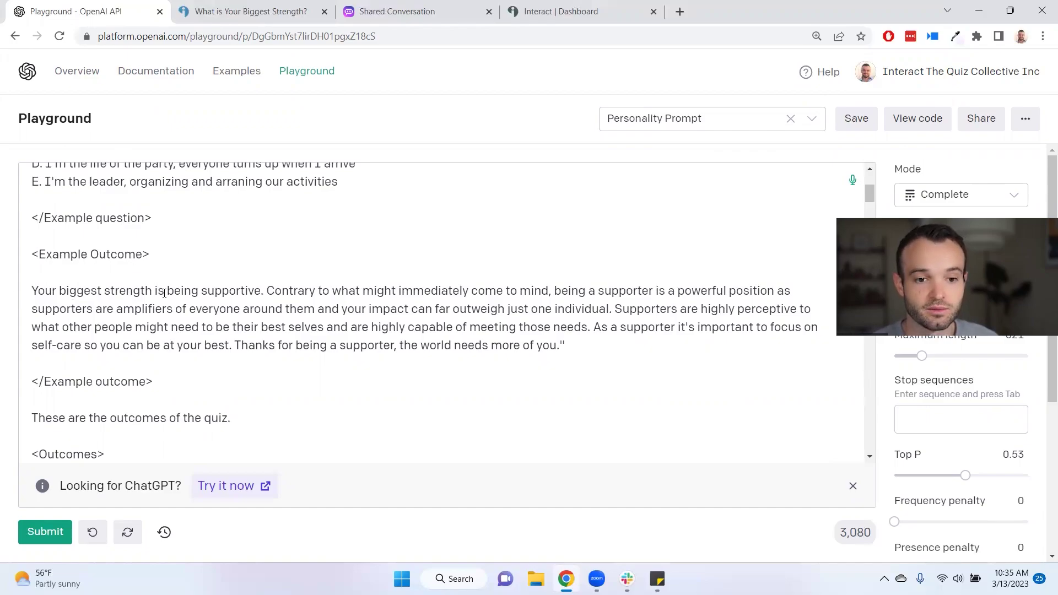
{"action": "left_click_drag", "start_coordinate": [267, 291], "coordinate": [31, 290]}
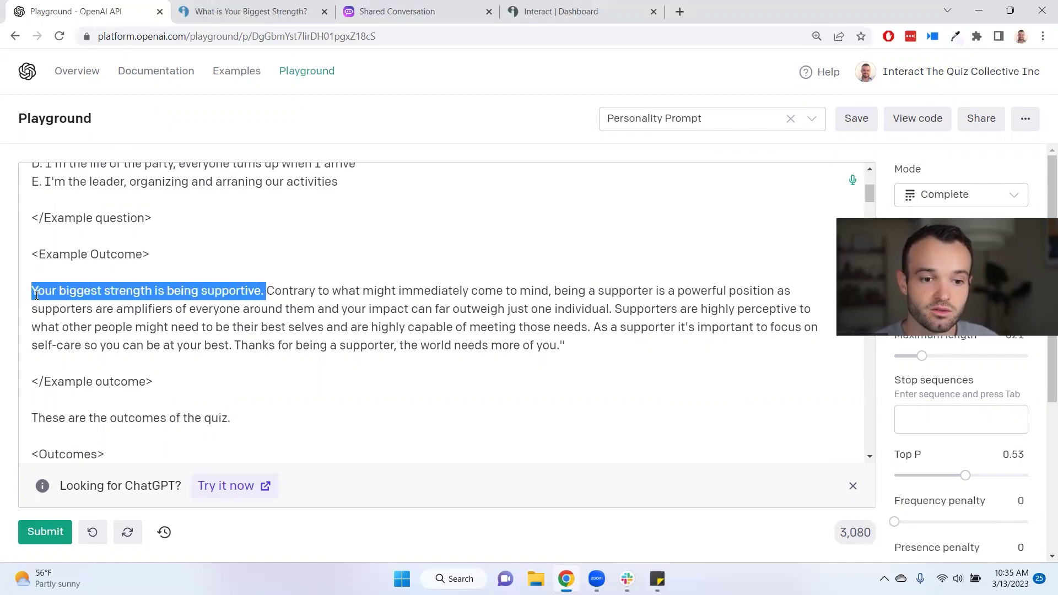
{"action": "left_click_drag", "start_coordinate": [252, 283], "coordinate": [775, 327]}
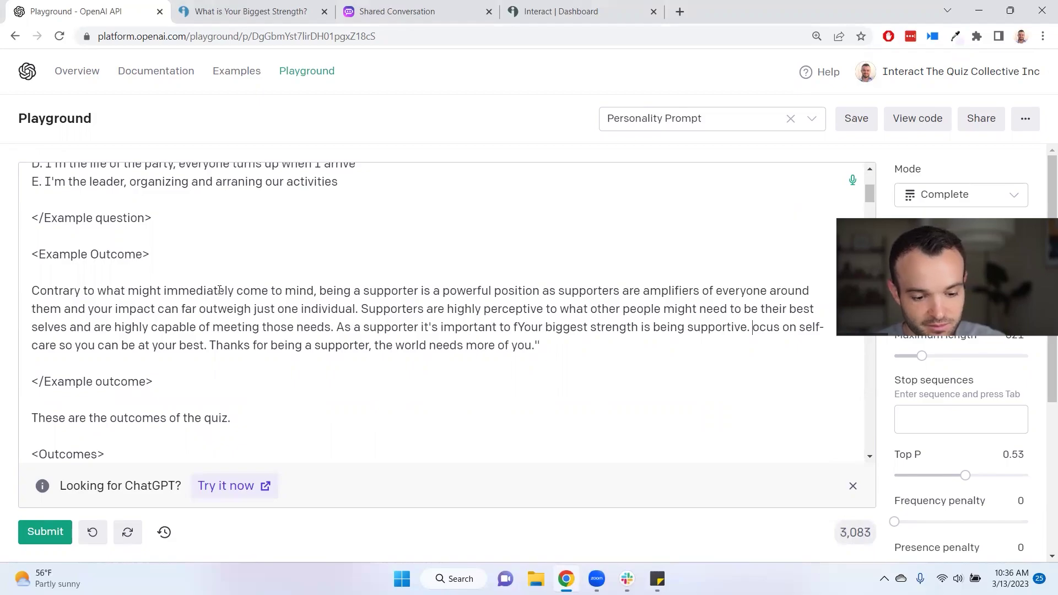
{"action": "key", "text": "ctrl+z"}
{"action": "left_click", "coordinate": [333, 318]}
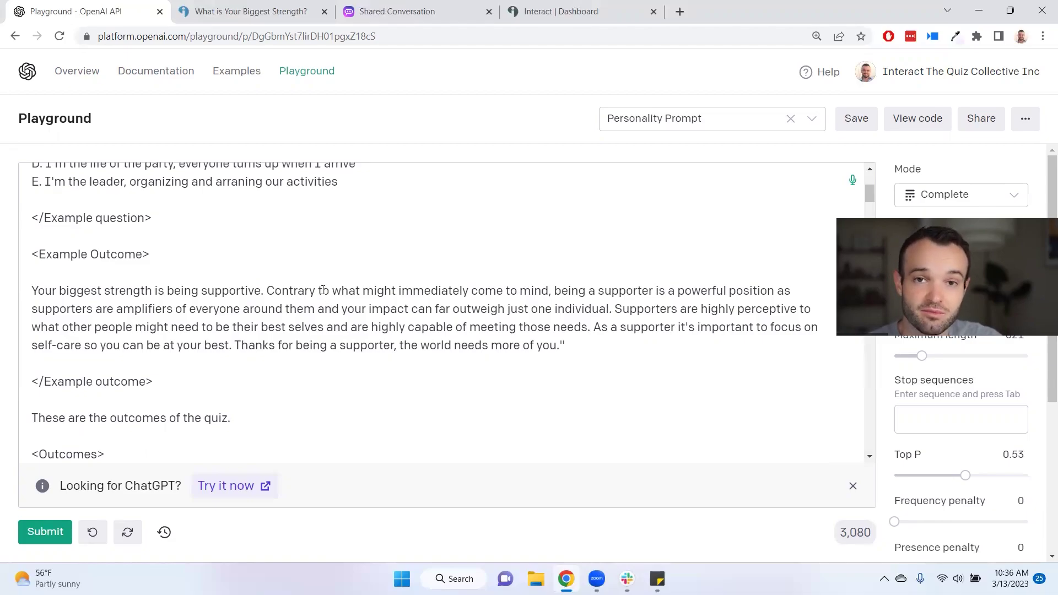
{"action": "left_click_drag", "start_coordinate": [574, 338], "coordinate": [28, 282]}
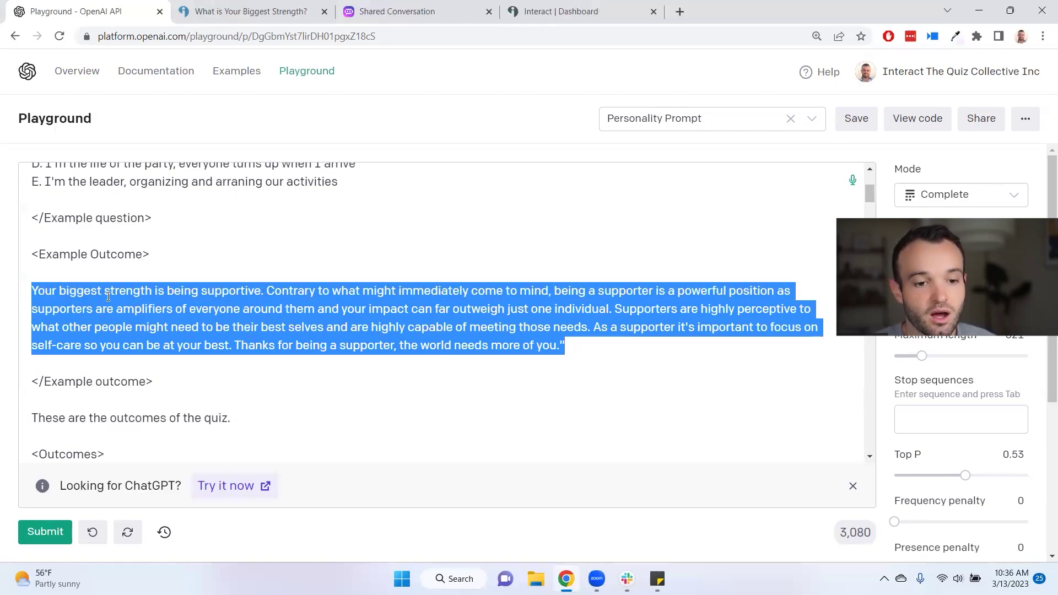
- Examine the Resilience description in the prompt's Outcomes section
{"action": "scroll", "coordinate": [176, 302], "scroll_direction": "down", "scroll_amount": 3}
{"action": "scroll", "coordinate": [175, 302], "scroll_direction": "down", "scroll_amount": 2}
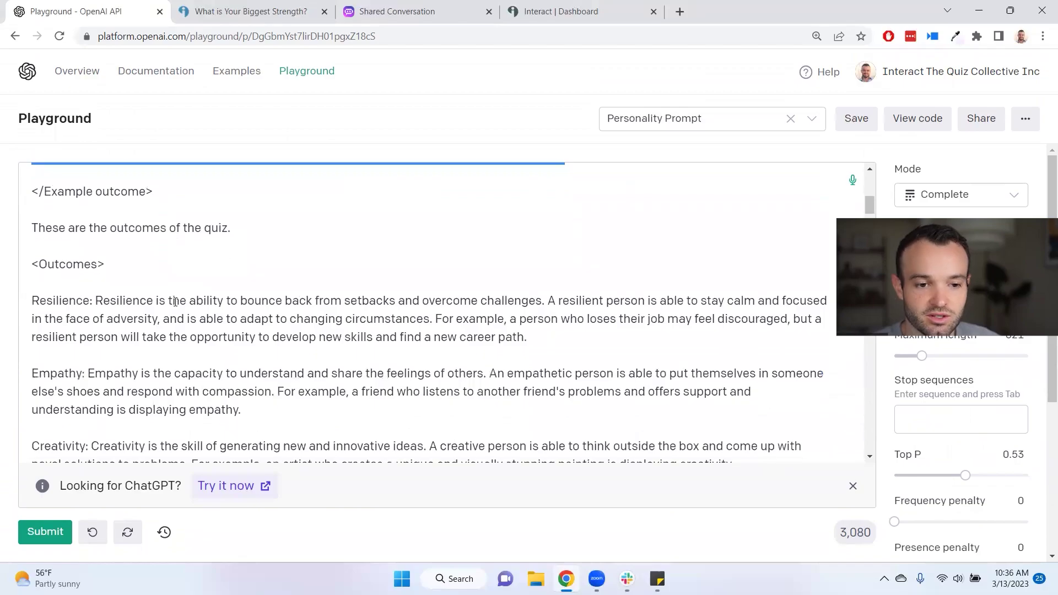
{"action": "left_click_drag", "start_coordinate": [552, 259], "coordinate": [14, 218]}
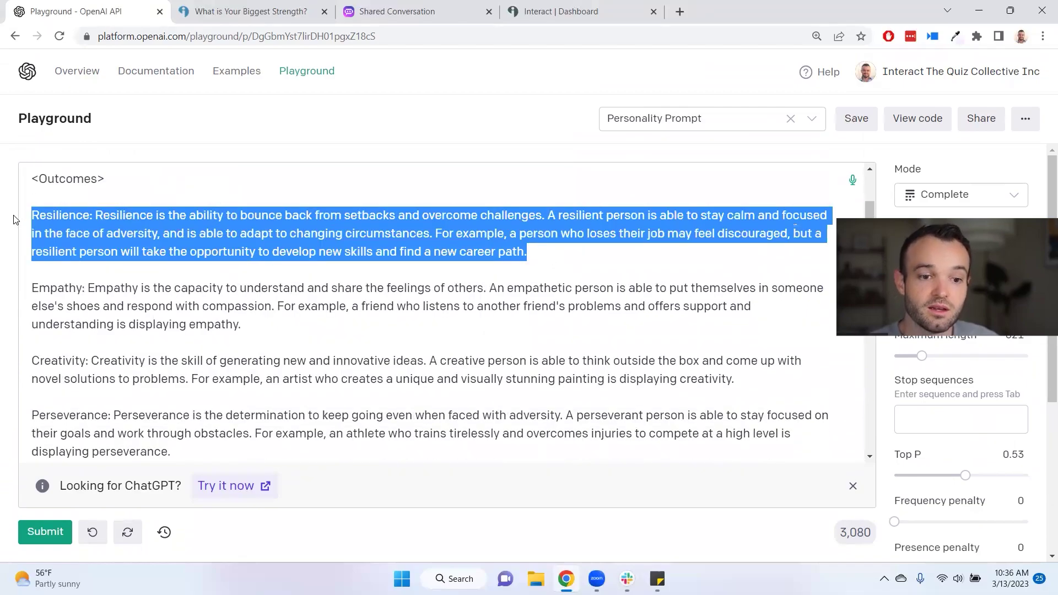
{"action": "left_click", "coordinate": [99, 227]}
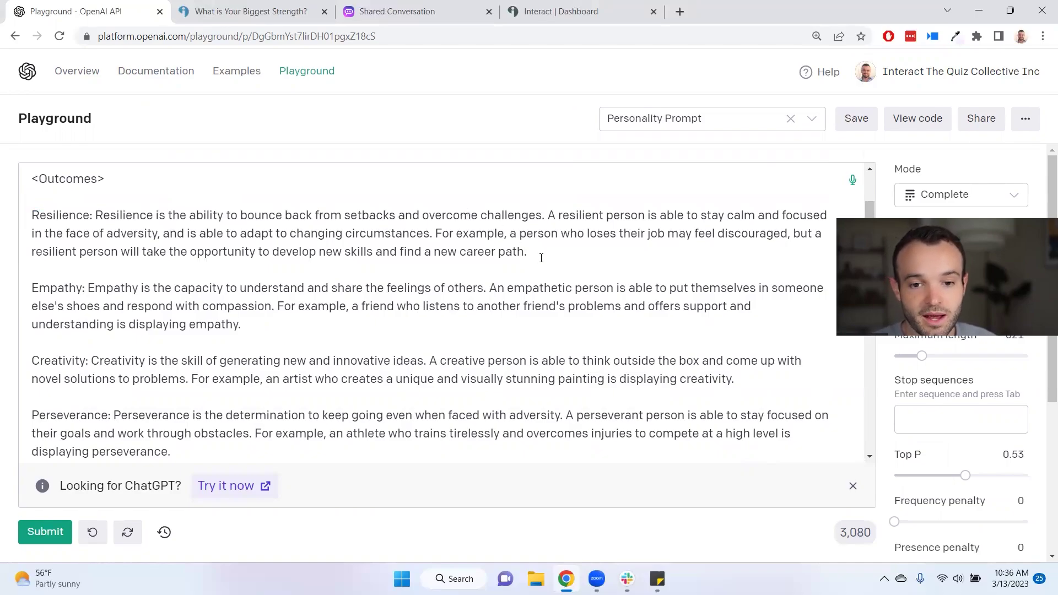
{"action": "left_click_drag", "start_coordinate": [529, 253], "coordinate": [29, 220]}
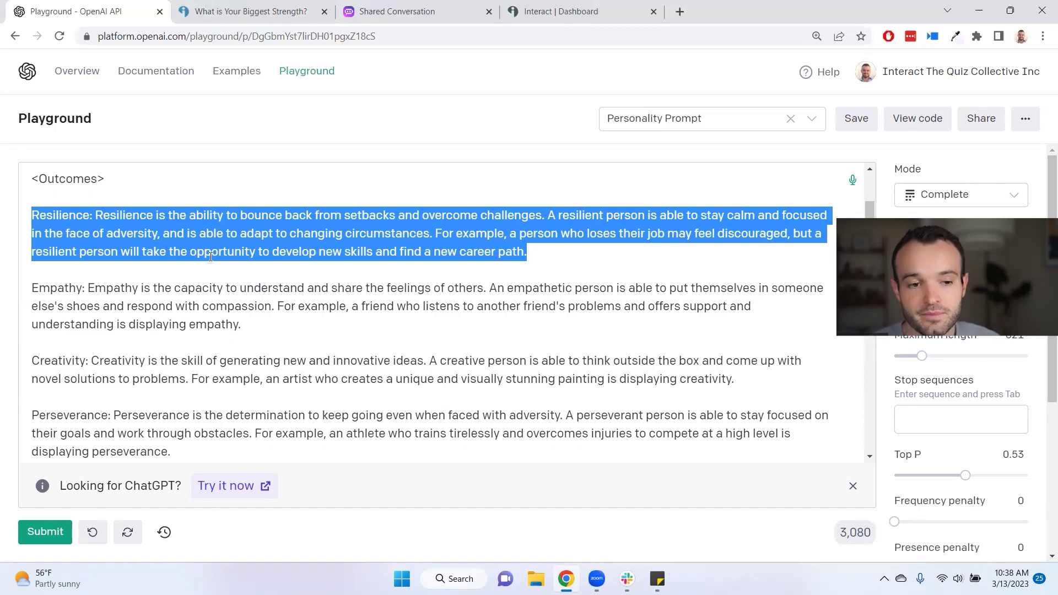
{"action": "left_click", "coordinate": [191, 251]}
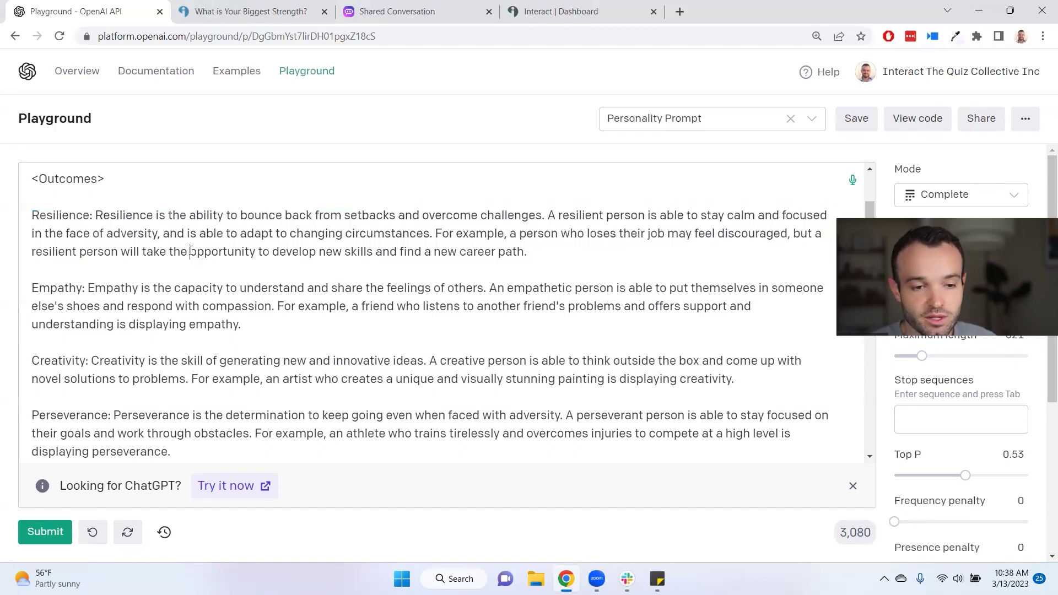
- Review the example outcome block again and compare it with the example question block near the start of the prompt
{"action": "scroll", "coordinate": [191, 251], "scroll_direction": "up", "scroll_amount": 3}
{"action": "scroll", "coordinate": [204, 253], "scroll_direction": "up", "scroll_amount": 2}
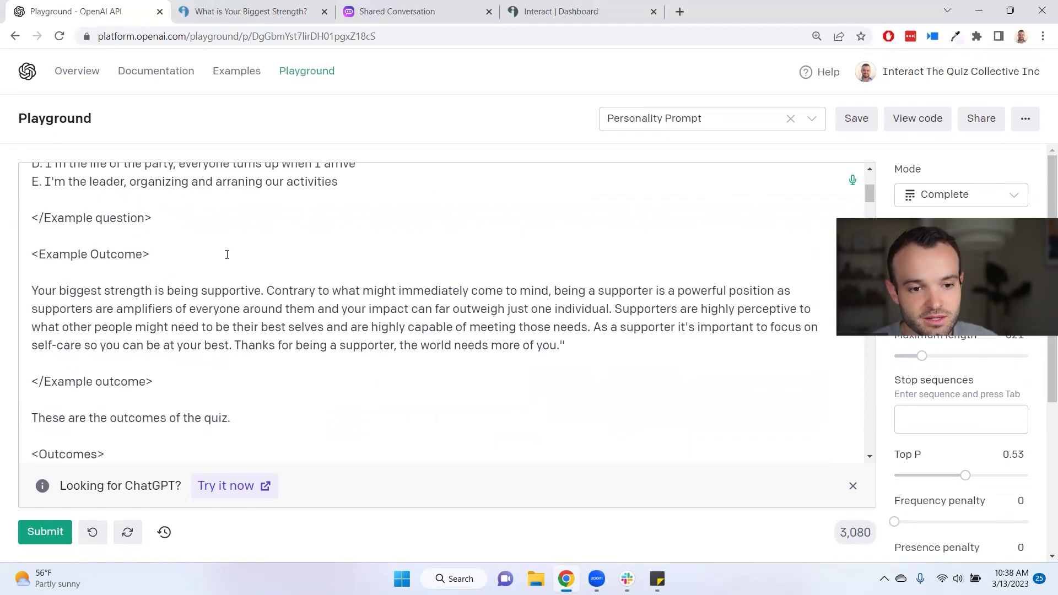
{"action": "left_click_drag", "start_coordinate": [27, 253], "coordinate": [191, 381]}
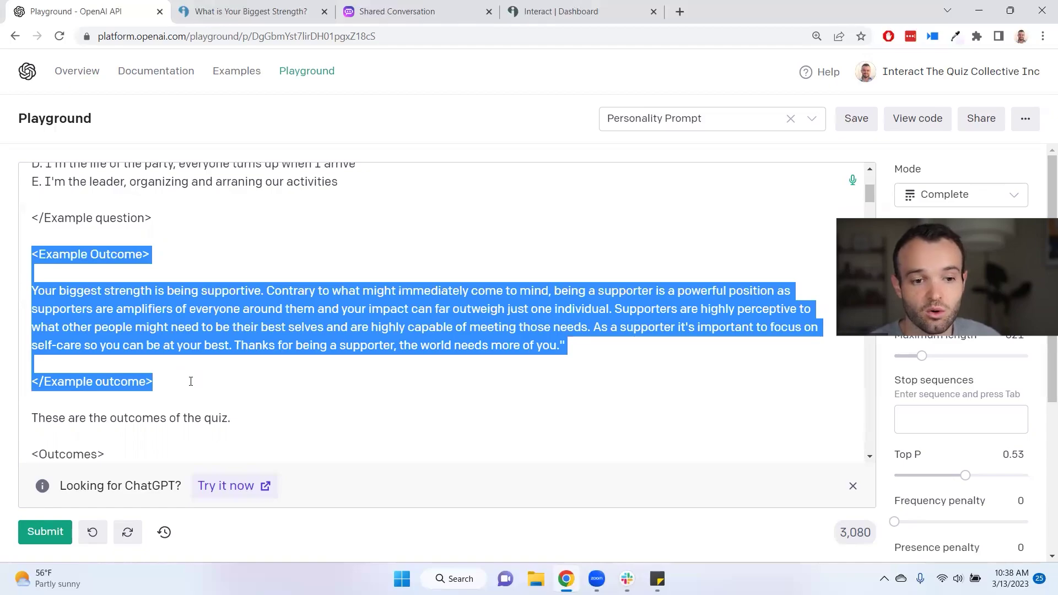
{"action": "left_click", "coordinate": [223, 338]}
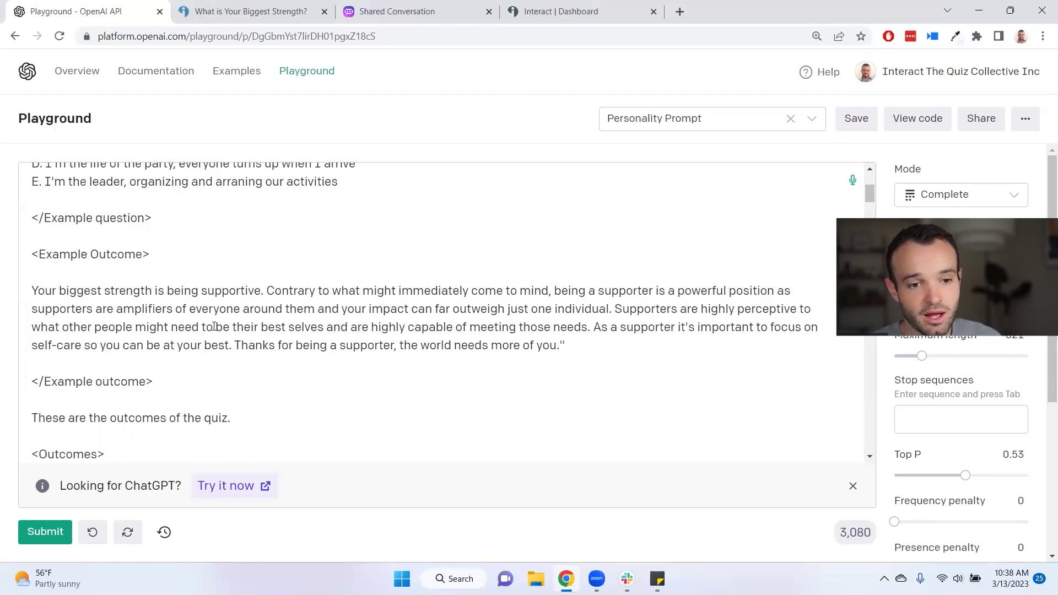
{"action": "scroll", "coordinate": [208, 321], "scroll_direction": "up", "scroll_amount": 2}
{"action": "scroll", "coordinate": [133, 251], "scroll_direction": "up", "scroll_amount": 2}
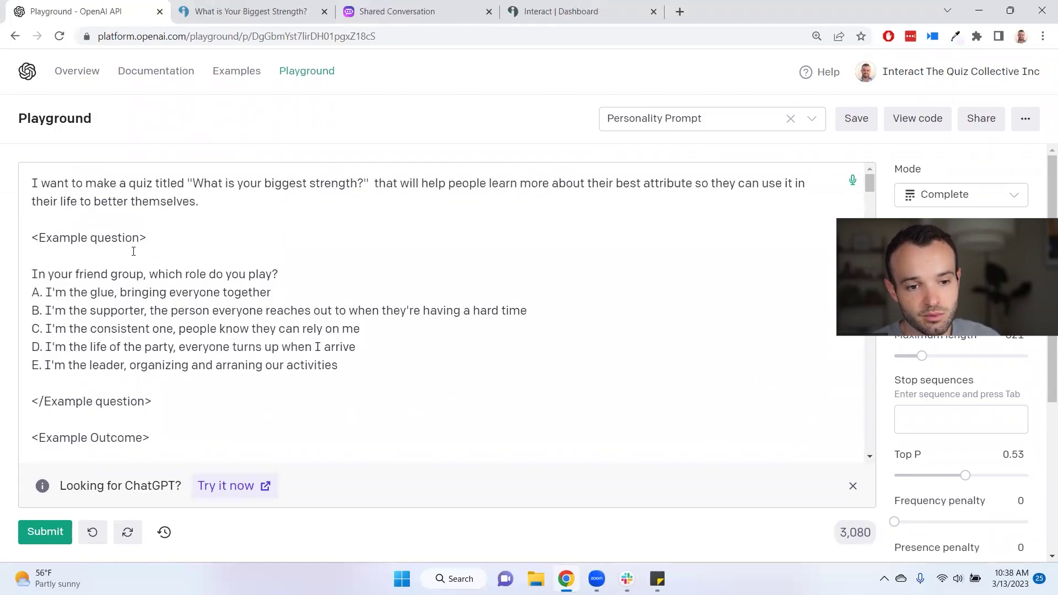
{"action": "scroll", "coordinate": [132, 251], "scroll_direction": "down", "scroll_amount": 4}
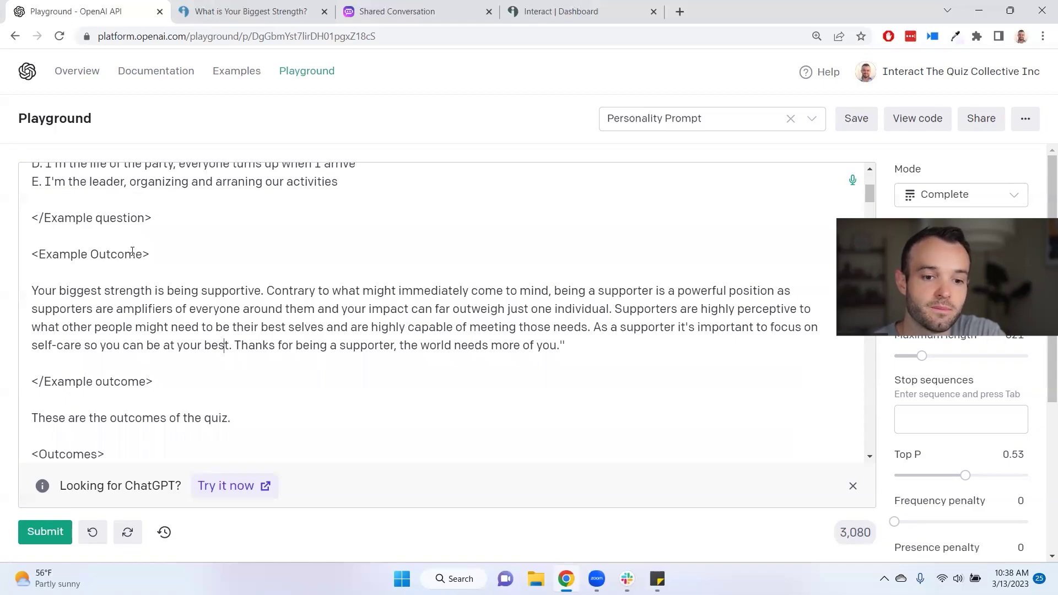
{"action": "left_click_drag", "start_coordinate": [183, 375], "coordinate": [30, 259]}
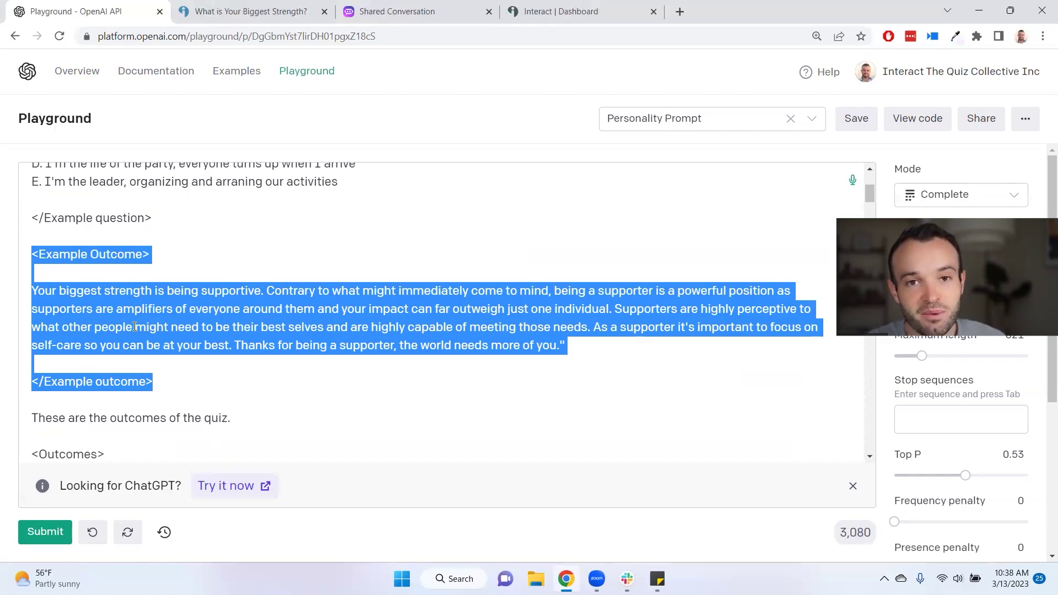
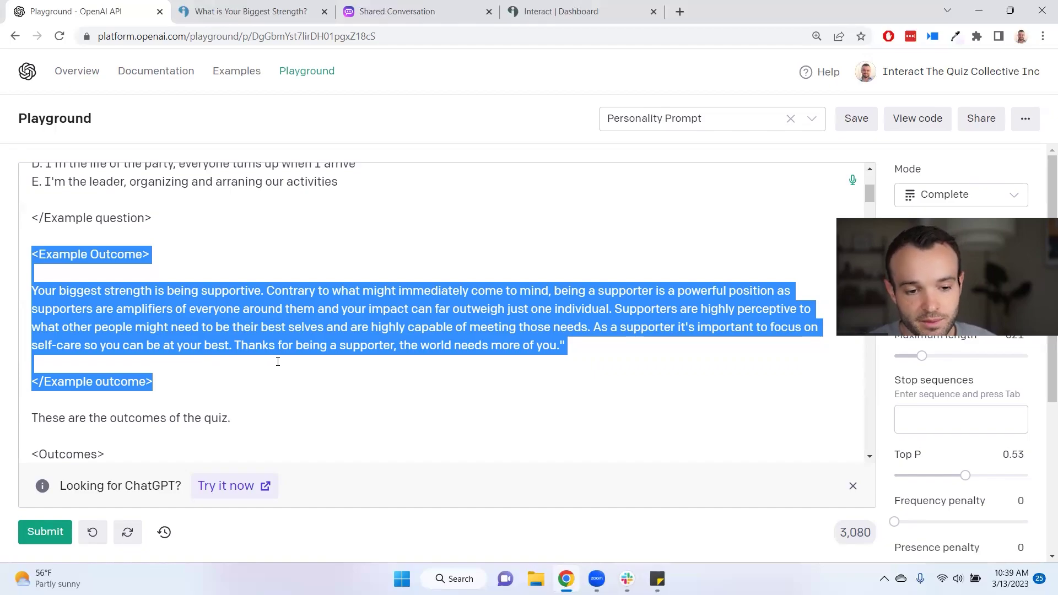
{"action": "left_click", "coordinate": [219, 368]}
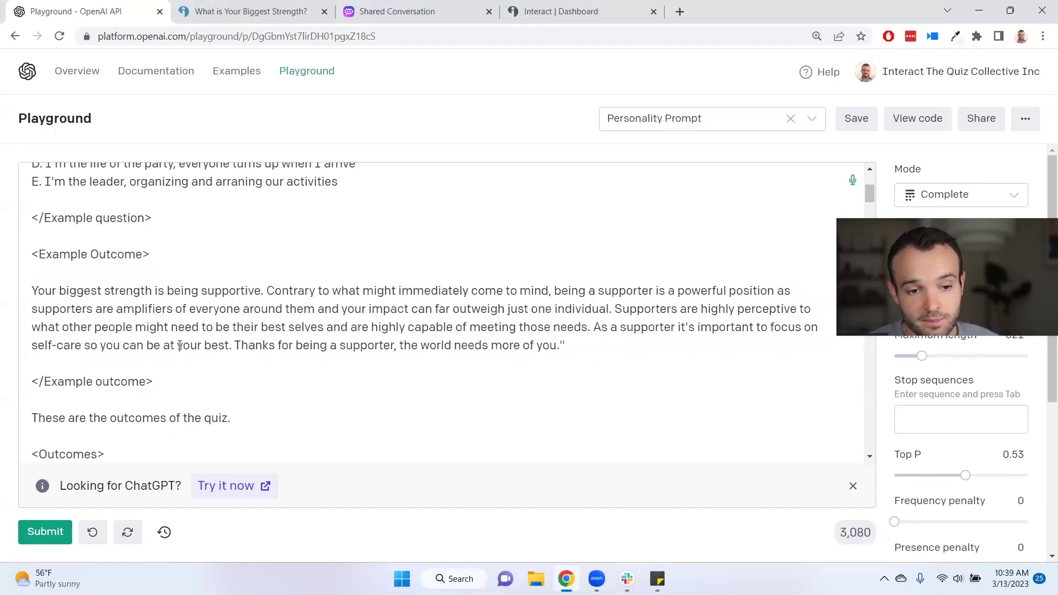
- Compare the prompt's Outcomes section with Sage's expanded strengths and examples in the shared Poe conversation, ending back in the OpenAI Playground
{"action": "scroll", "coordinate": [179, 345], "scroll_direction": "down", "scroll_amount": 4}
{"action": "scroll", "coordinate": [180, 345], "scroll_direction": "down", "scroll_amount": 1}
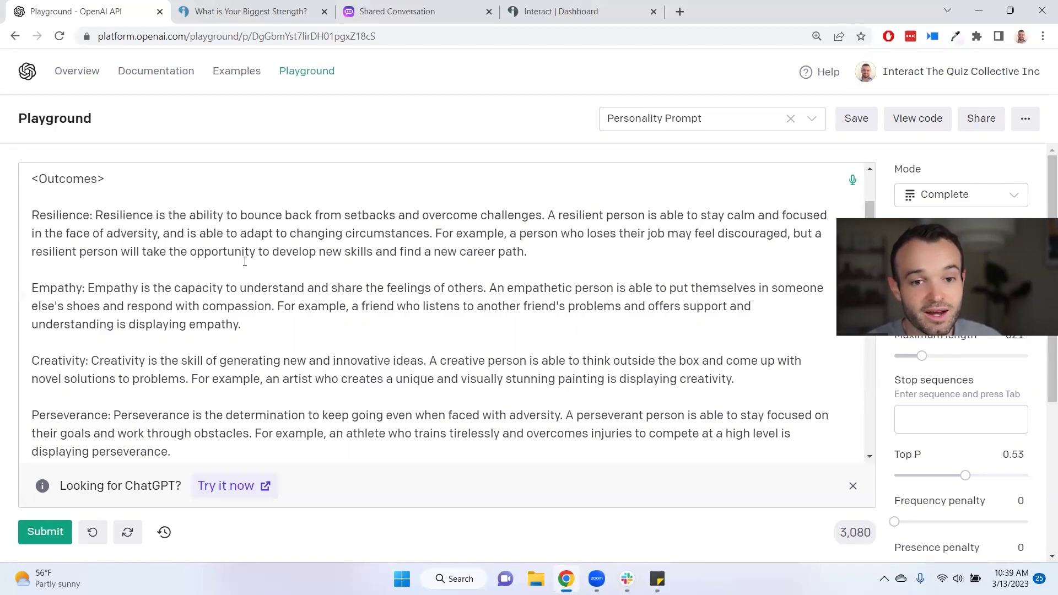
{"action": "left_click", "coordinate": [410, 11]}
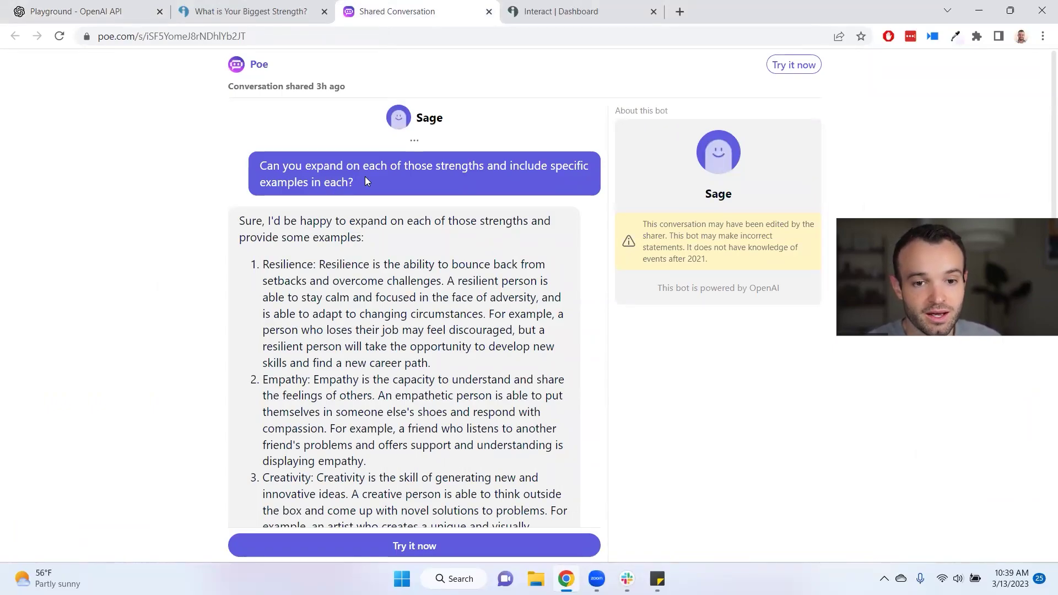
{"action": "left_click_drag", "start_coordinate": [365, 176], "coordinate": [248, 165]}
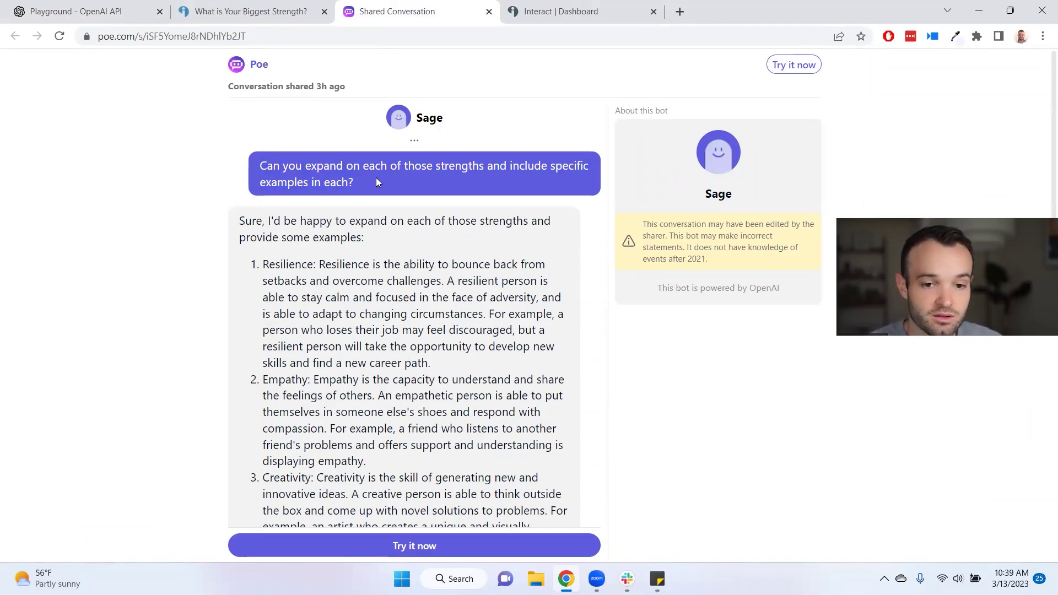
{"action": "scroll", "coordinate": [283, 237], "scroll_direction": "down", "scroll_amount": 2}
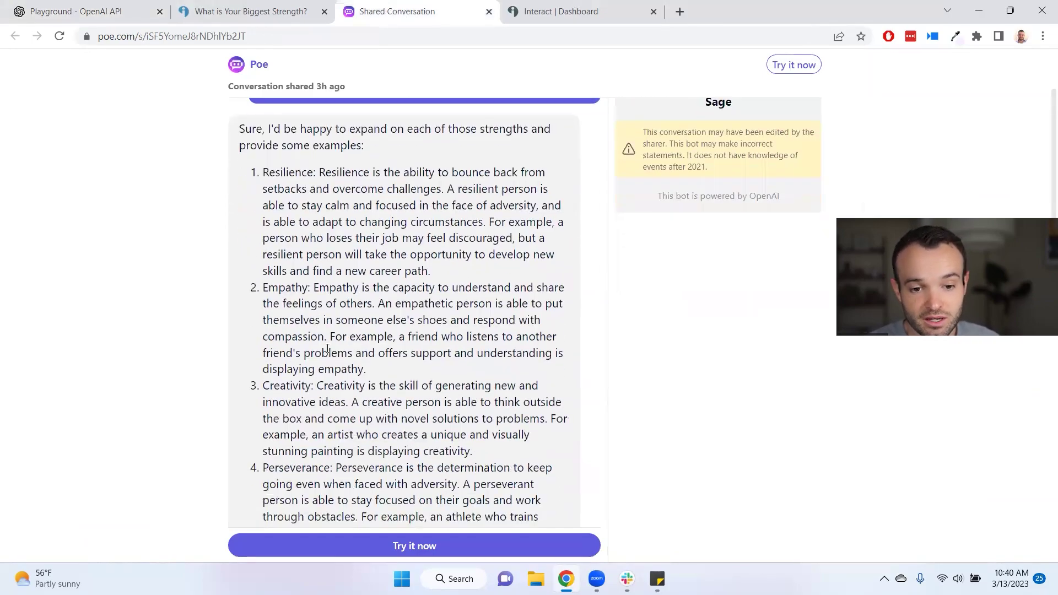
{"action": "scroll", "coordinate": [328, 348], "scroll_direction": "down", "scroll_amount": 4}
{"action": "scroll", "coordinate": [327, 349], "scroll_direction": "up", "scroll_amount": 3}
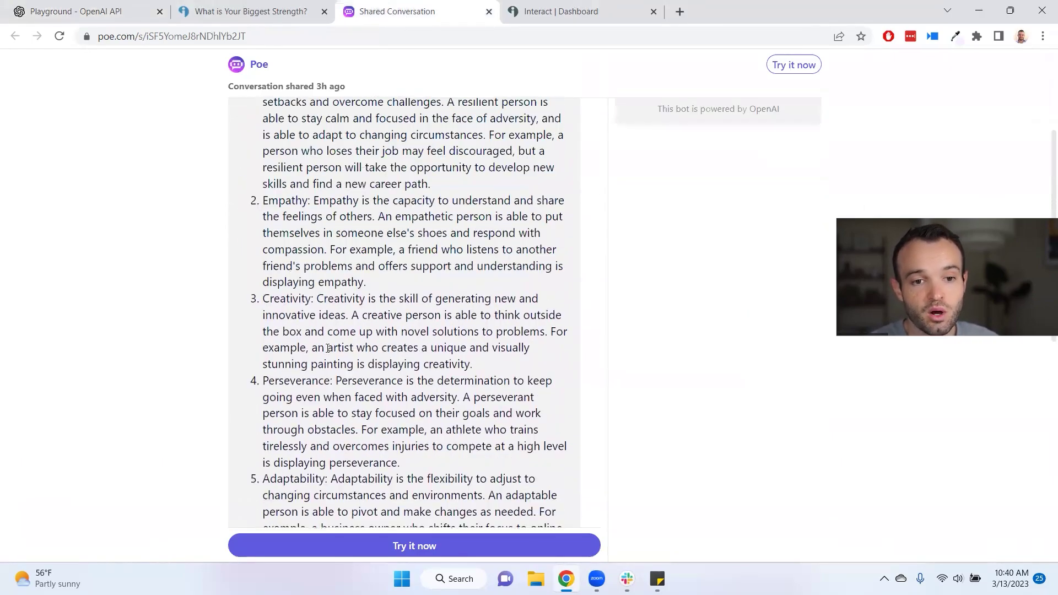
{"action": "scroll", "coordinate": [328, 348], "scroll_direction": "up", "scroll_amount": 4}
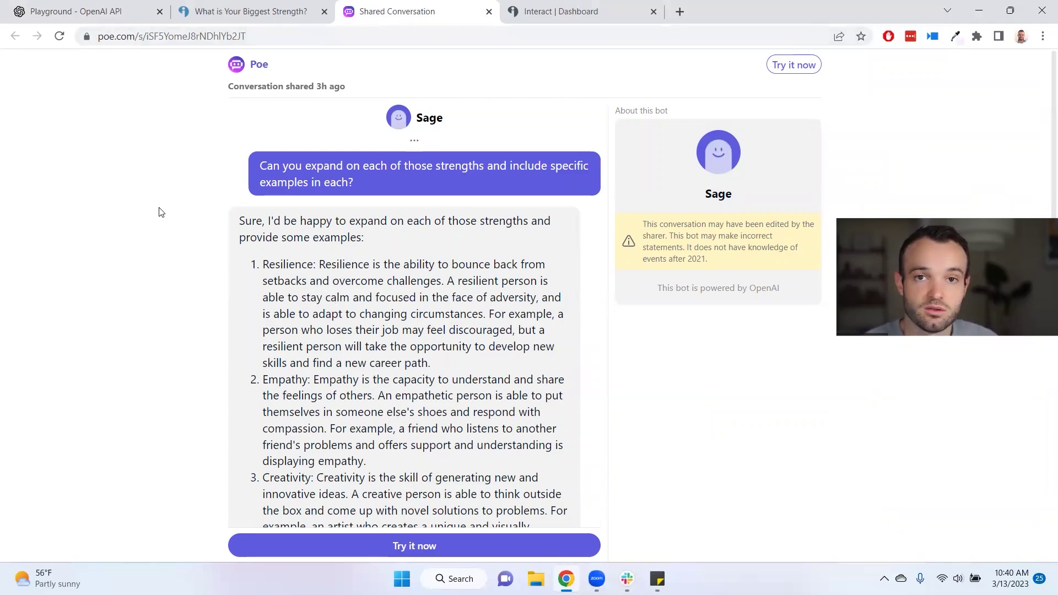
{"action": "left_click", "coordinate": [102, 12]}
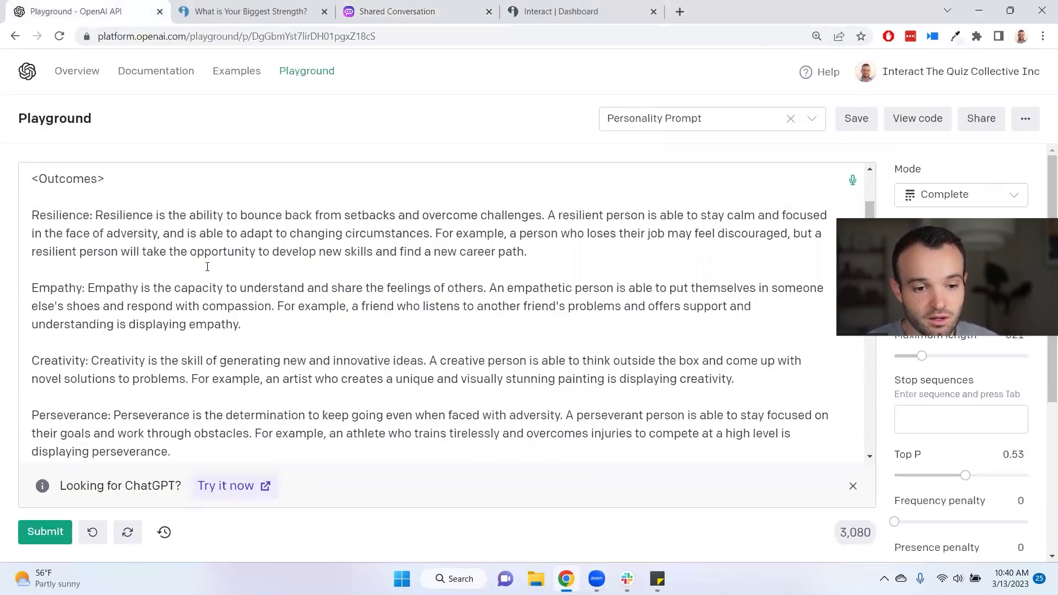
- Examine the strength descriptions from Resilience to Compassion in the prompt's Outcomes section, including its closing tag
{"action": "scroll", "coordinate": [207, 267], "scroll_direction": "down", "scroll_amount": 5}
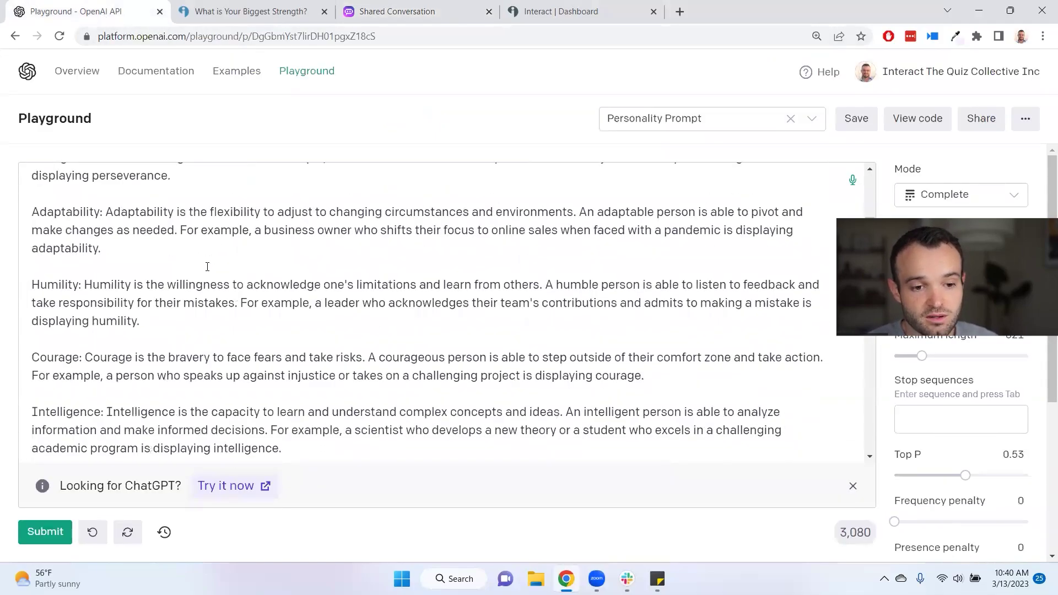
{"action": "scroll", "coordinate": [208, 267], "scroll_direction": "down", "scroll_amount": 5}
{"action": "triple_click", "coordinate": [78, 341]}
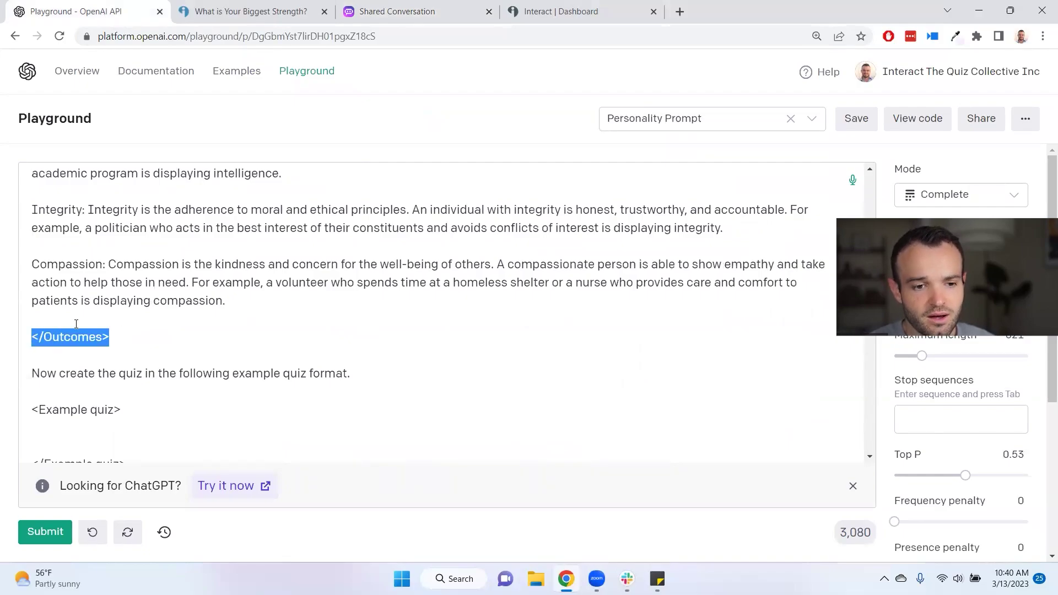
{"action": "left_click", "coordinate": [141, 318]}
{"action": "scroll", "coordinate": [139, 334], "scroll_direction": "up", "scroll_amount": 15}
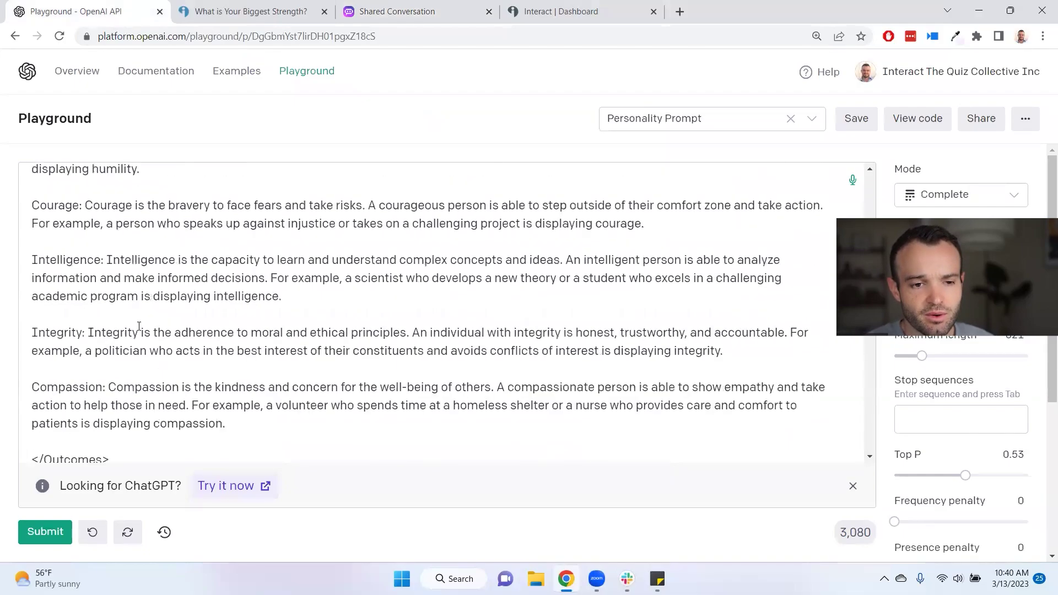
{"action": "scroll", "coordinate": [166, 289], "scroll_direction": "up", "scroll_amount": 2}
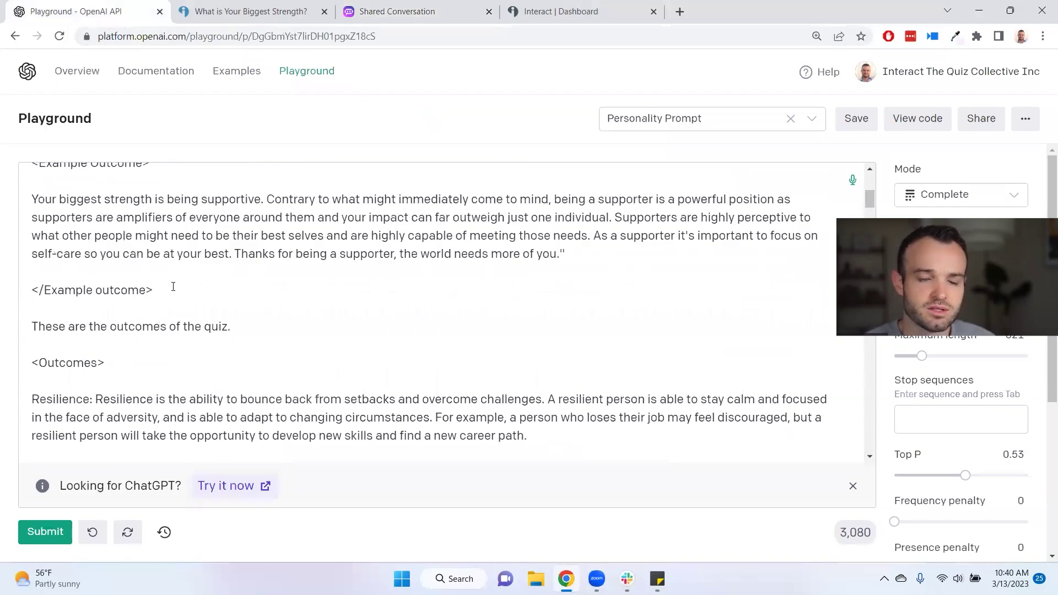
- Review the closing tag of the example outcome block and its full text about being supportive
{"action": "left_click_drag", "start_coordinate": [170, 288], "coordinate": [12, 295]}
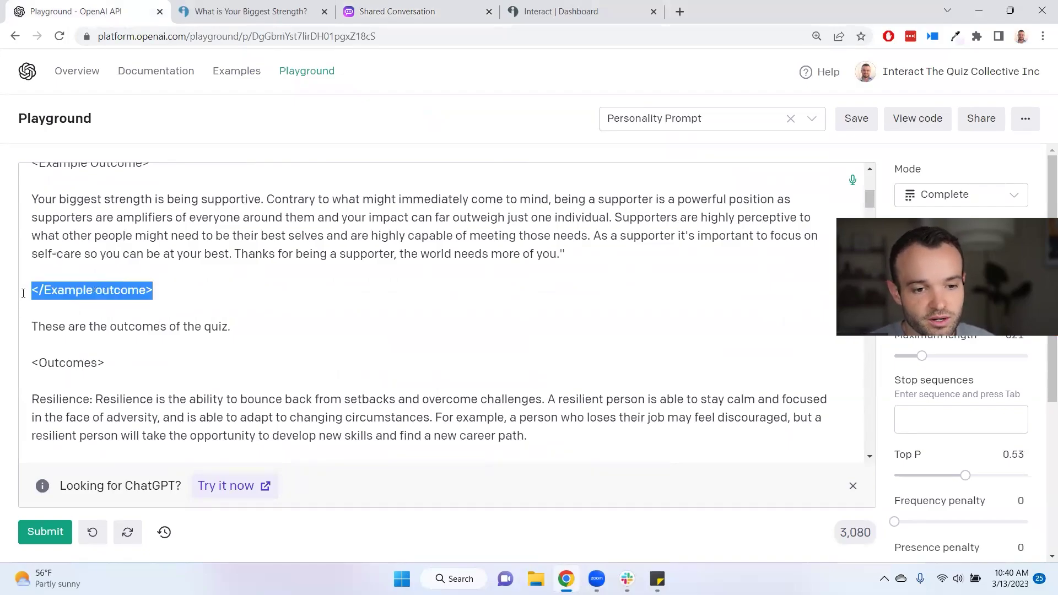
{"action": "left_click", "coordinate": [122, 290]}
{"action": "scroll", "coordinate": [135, 289], "scroll_direction": "up", "scroll_amount": 2}
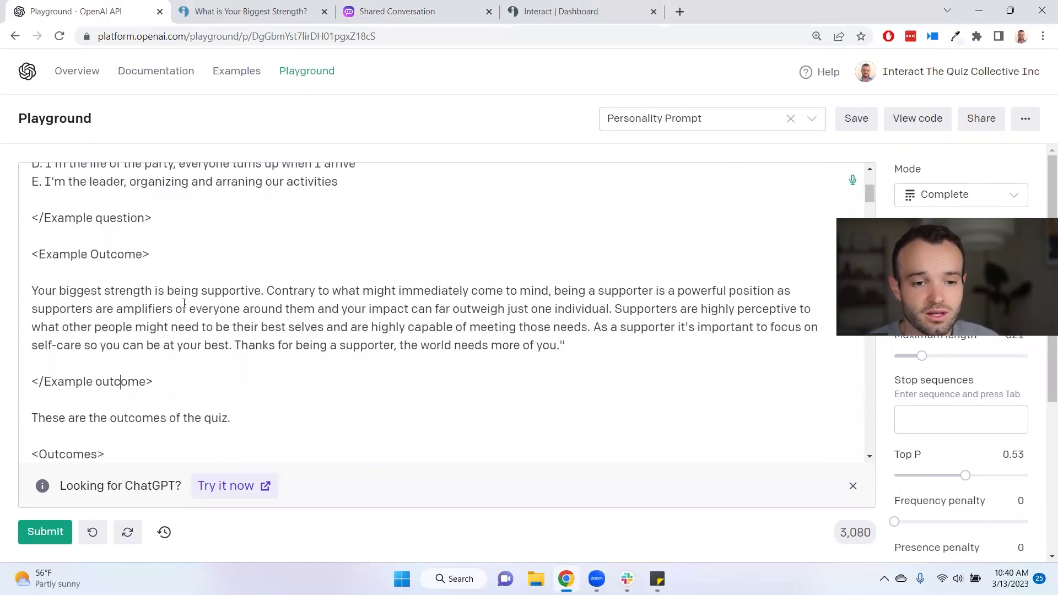
{"action": "left_click_drag", "start_coordinate": [592, 349], "coordinate": [33, 290]}
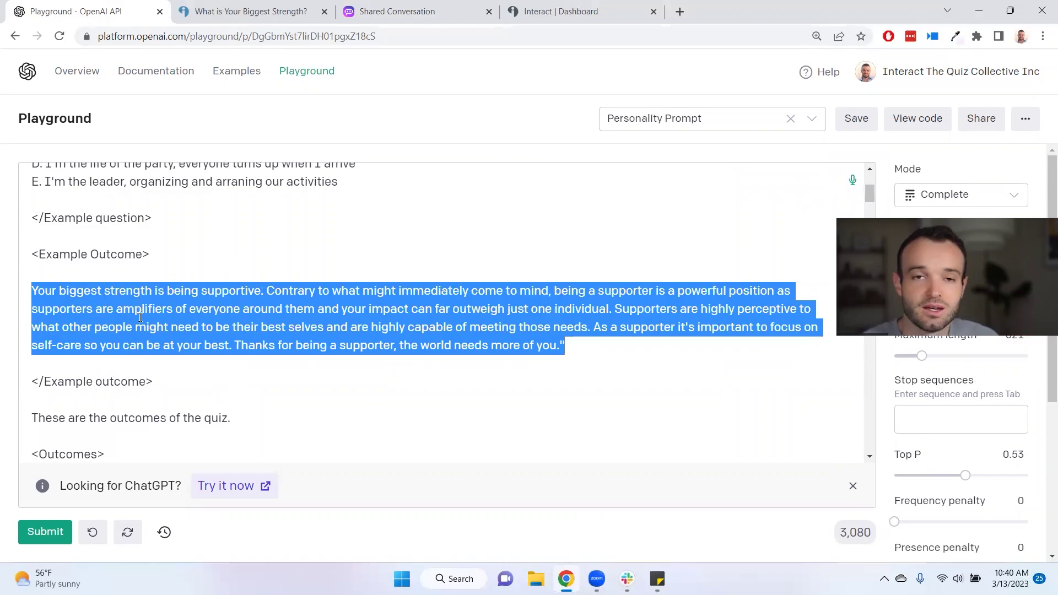
- Examine the instruction after the Outcomes section that asks for the quiz in the example quiz format
{"action": "scroll", "coordinate": [141, 318], "scroll_direction": "down", "scroll_amount": 5}
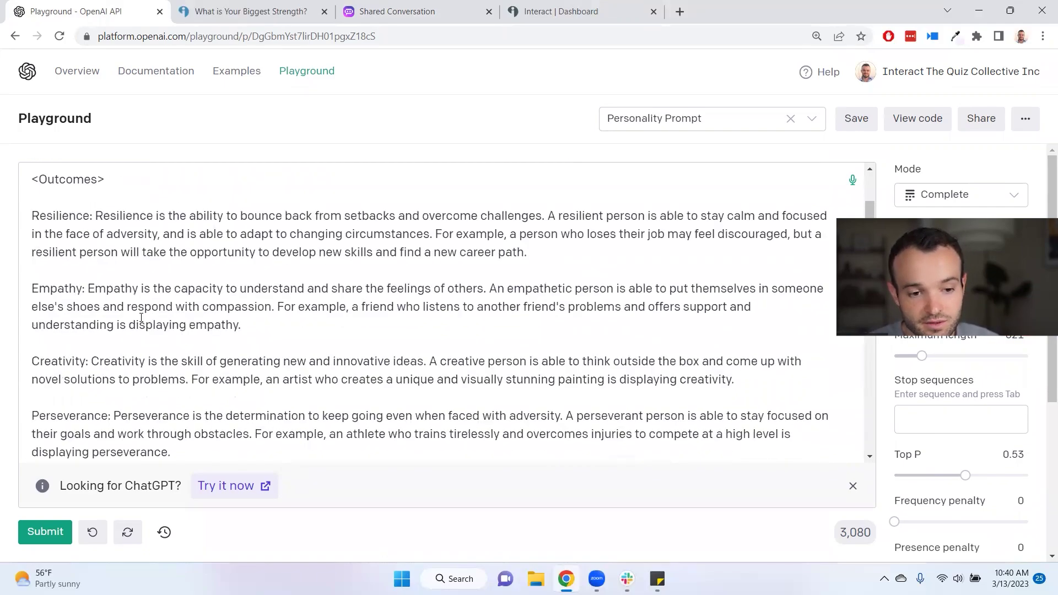
{"action": "scroll", "coordinate": [141, 318], "scroll_direction": "down", "scroll_amount": 3}
{"action": "scroll", "coordinate": [142, 318], "scroll_direction": "down", "scroll_amount": 5}
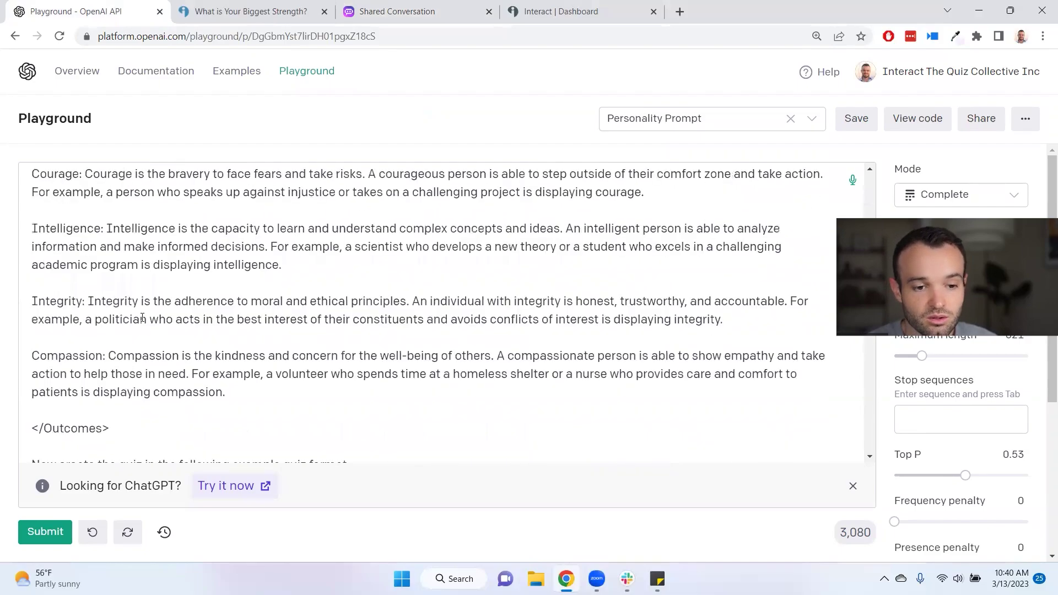
{"action": "scroll", "coordinate": [142, 317], "scroll_direction": "down", "scroll_amount": 2}
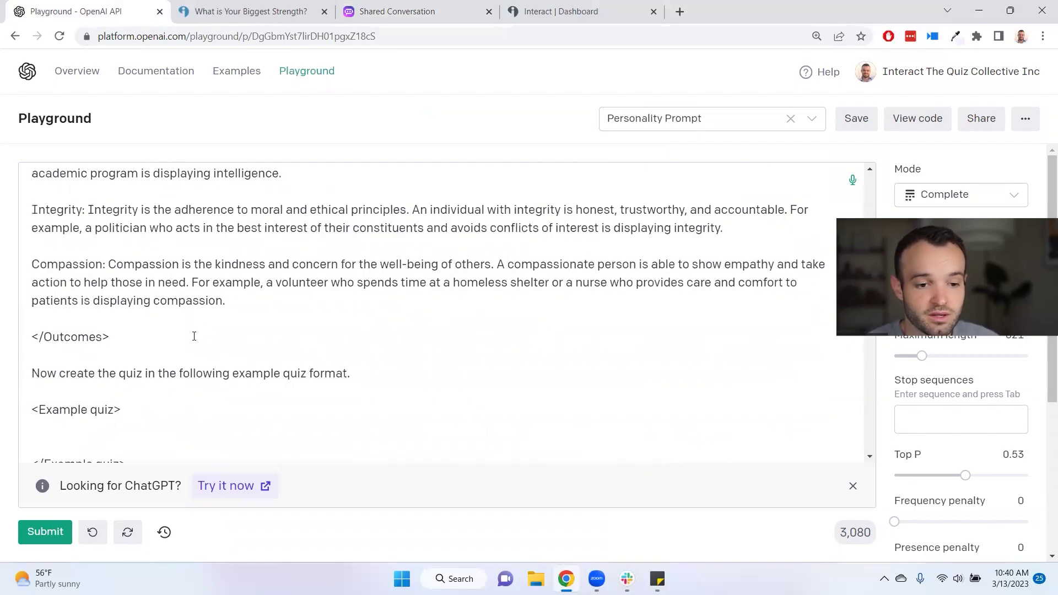
{"action": "scroll", "coordinate": [172, 346], "scroll_direction": "down", "scroll_amount": 2}
{"action": "left_click", "coordinate": [142, 283]}
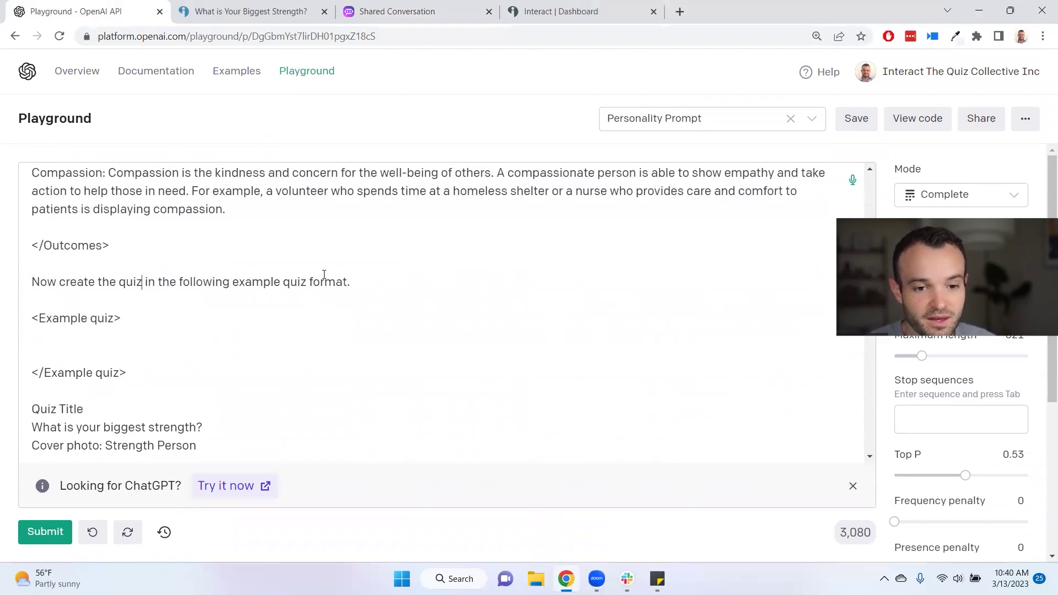
{"action": "left_click_drag", "start_coordinate": [356, 282], "coordinate": [30, 287]}
{"action": "left_click", "coordinate": [145, 282]}
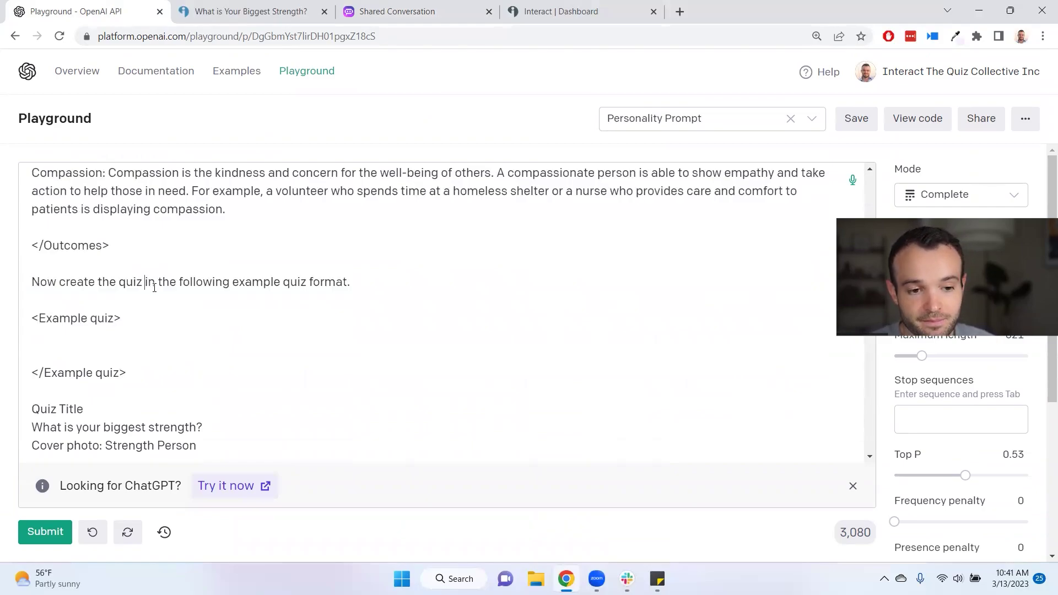
- Check the example quiz block in the prompt and reload the Personality Prompt preset
{"action": "scroll", "coordinate": [154, 286], "scroll_direction": "down", "scroll_amount": 2}
{"action": "scroll", "coordinate": [119, 295], "scroll_direction": "down", "scroll_amount": 2}
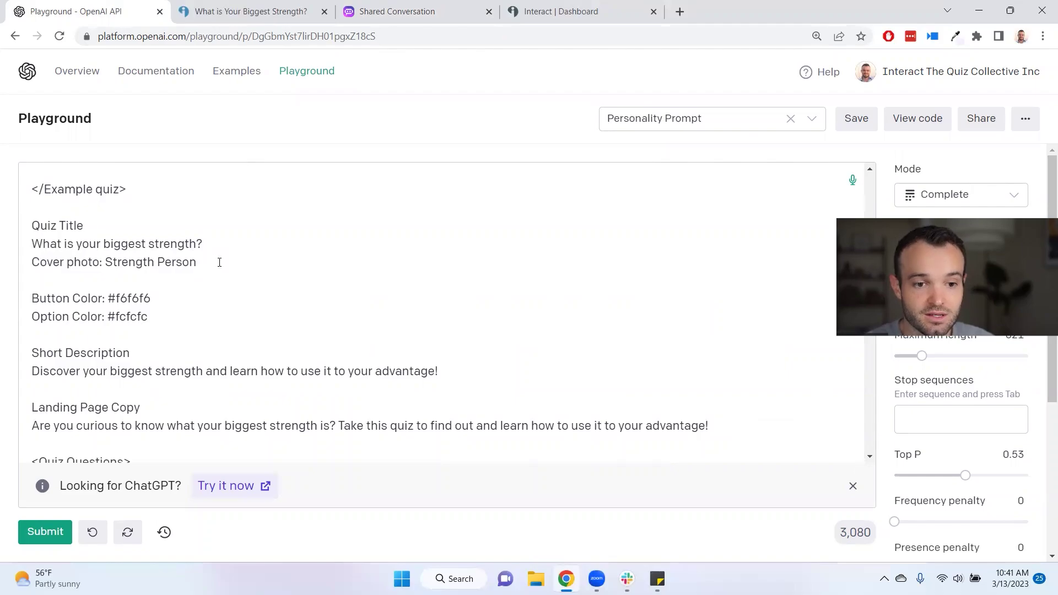
{"action": "scroll", "coordinate": [220, 263], "scroll_direction": "up", "scroll_amount": 3}
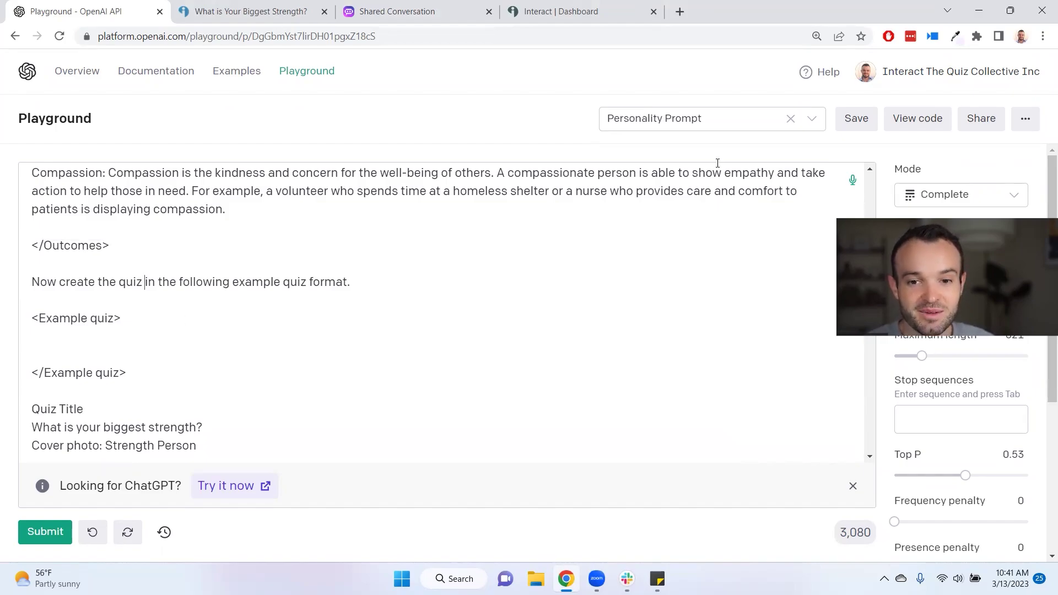
{"action": "left_click", "coordinate": [736, 121]}
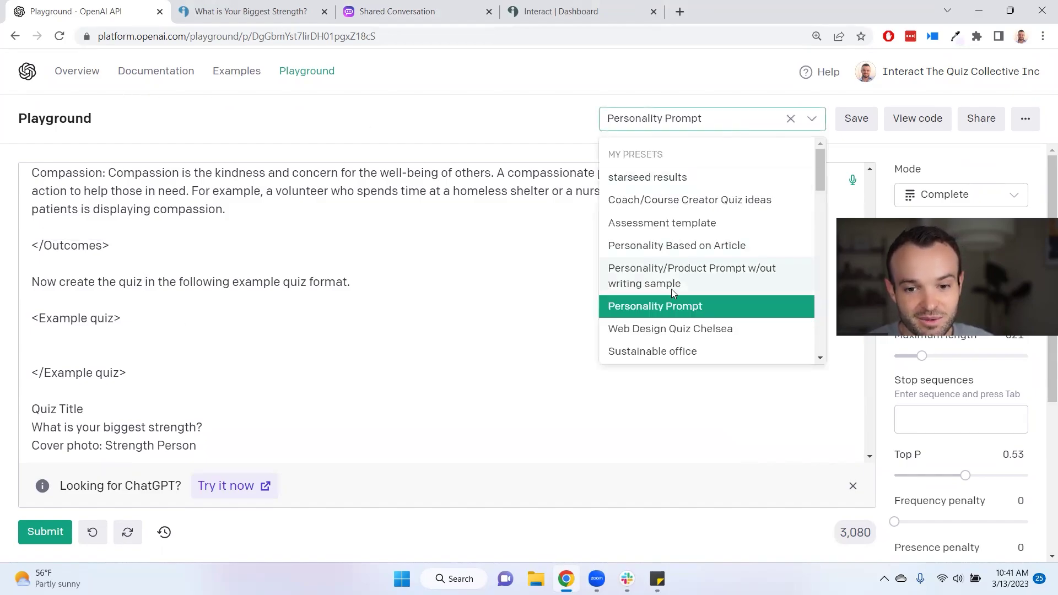
{"action": "left_click", "coordinate": [663, 306]}
{"action": "left_click", "coordinate": [598, 130]}
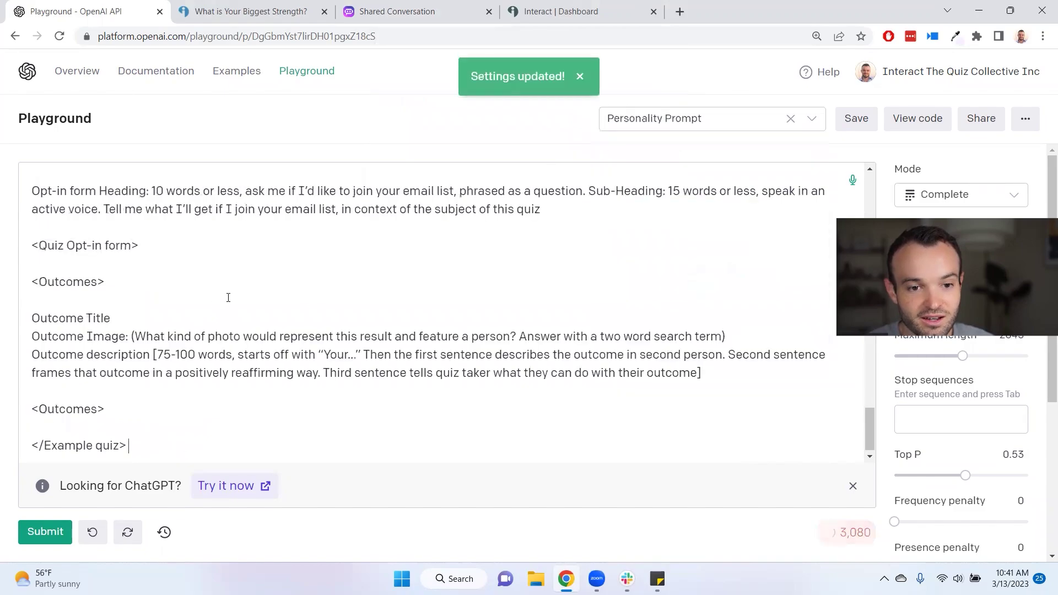
- Examine the example quiz template, from the title, colors and landing page copy to the Quiz Questions line requesting seven questions with six answer choices
{"action": "scroll", "coordinate": [315, 289], "scroll_direction": "up", "scroll_amount": 3}
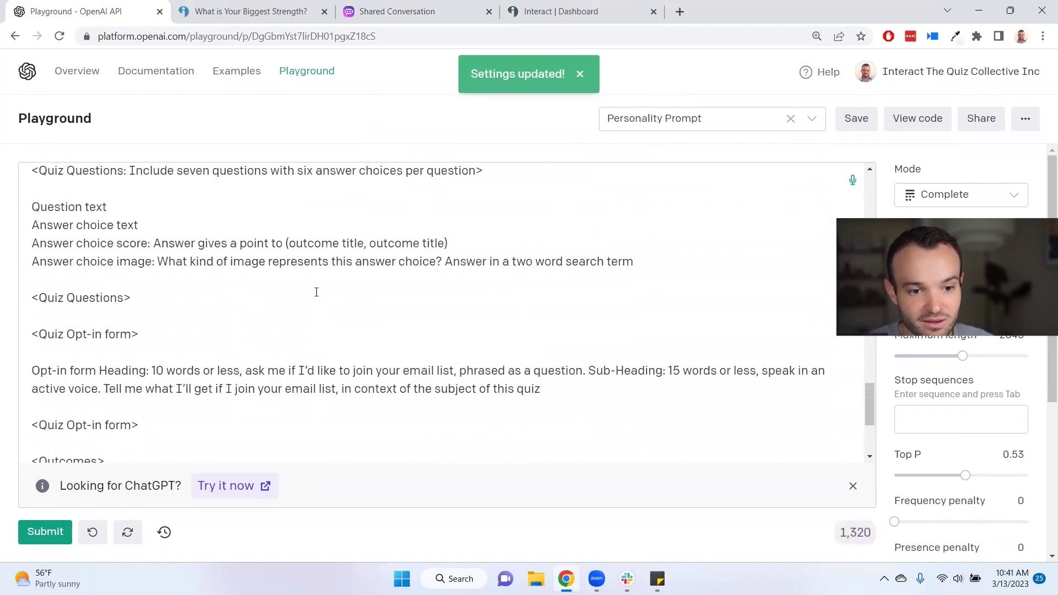
{"action": "scroll", "coordinate": [253, 302], "scroll_direction": "up", "scroll_amount": 3}
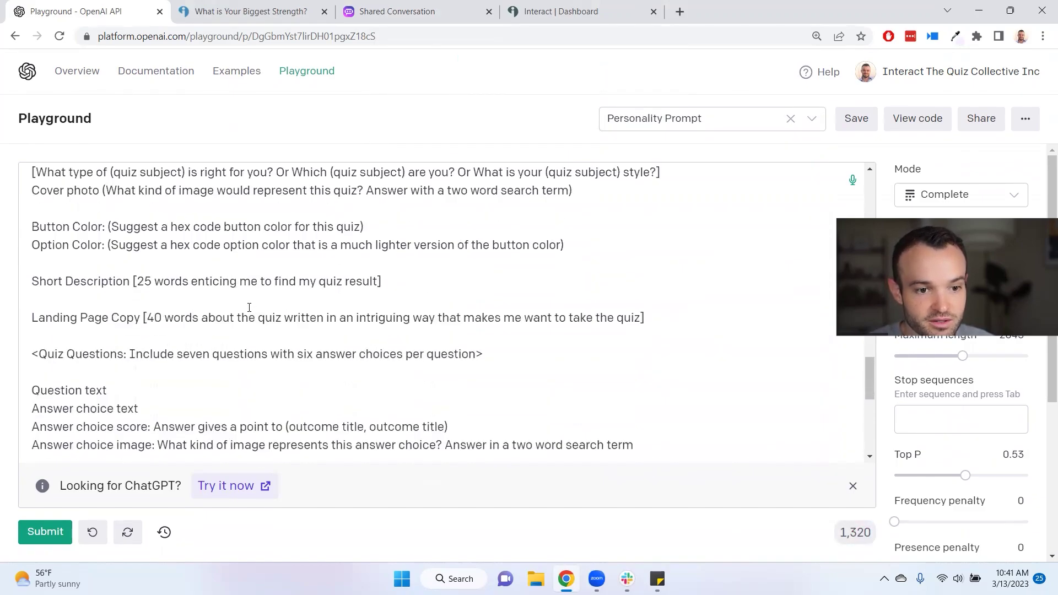
{"action": "scroll", "coordinate": [249, 307], "scroll_direction": "up", "scroll_amount": 3}
{"action": "scroll", "coordinate": [126, 312], "scroll_direction": "down", "scroll_amount": 2}
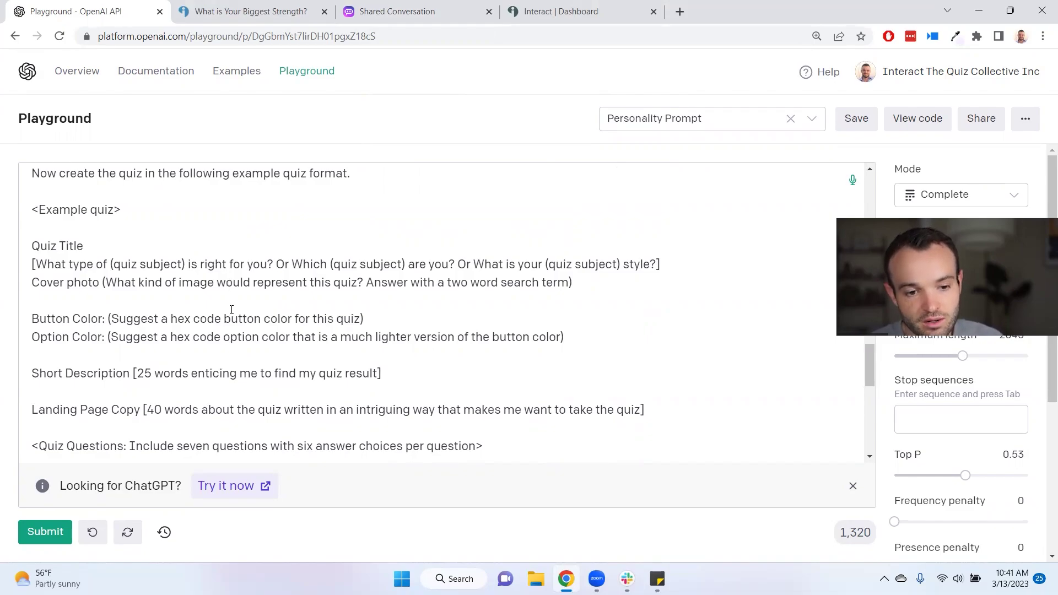
{"action": "scroll", "coordinate": [231, 309], "scroll_direction": "down", "scroll_amount": 2}
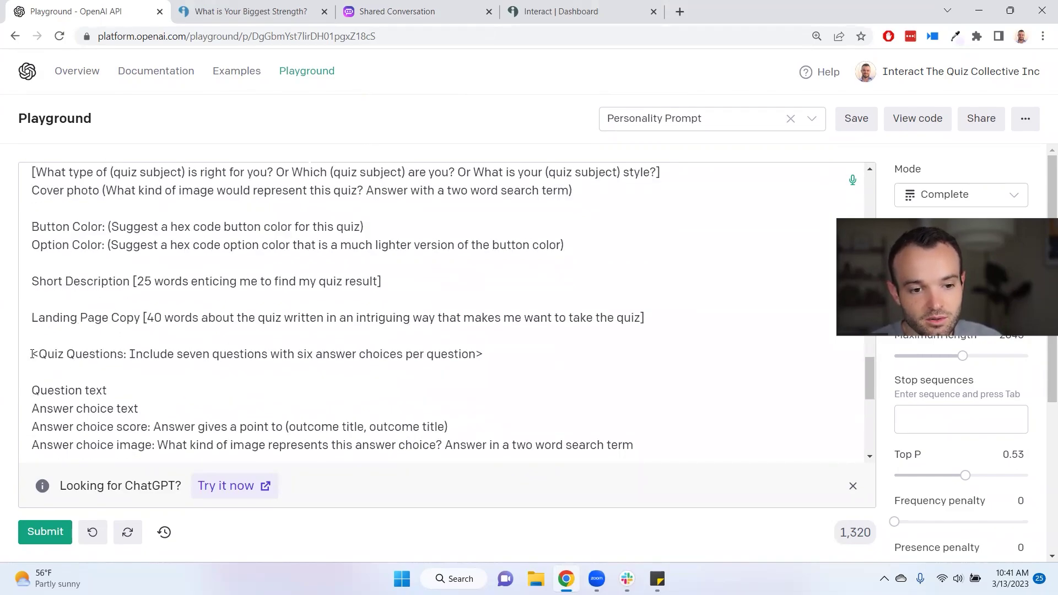
{"action": "left_click_drag", "start_coordinate": [29, 354], "coordinate": [451, 365]}
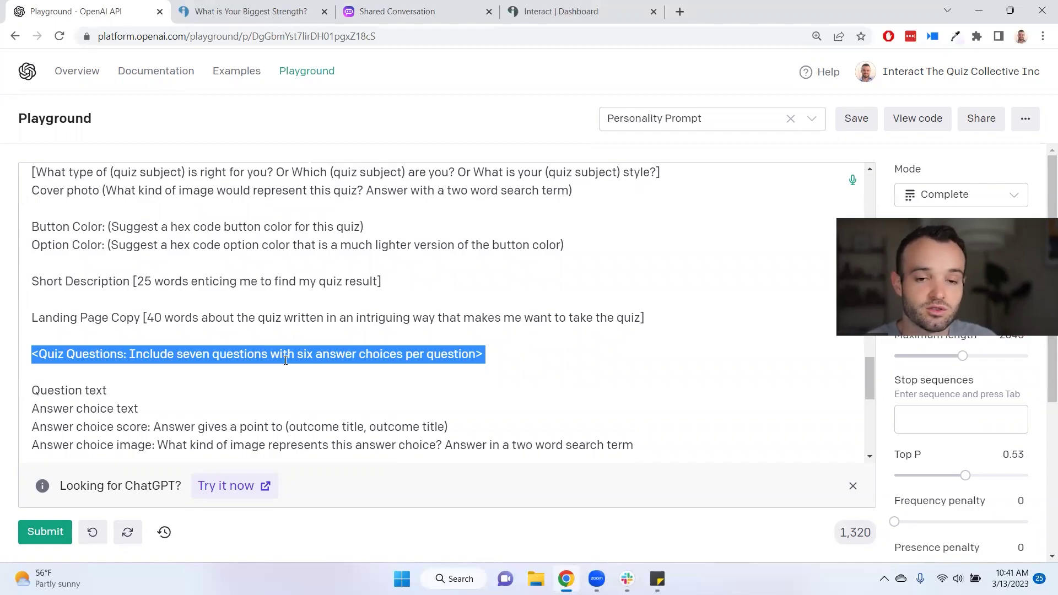
{"action": "left_click", "coordinate": [192, 354]}
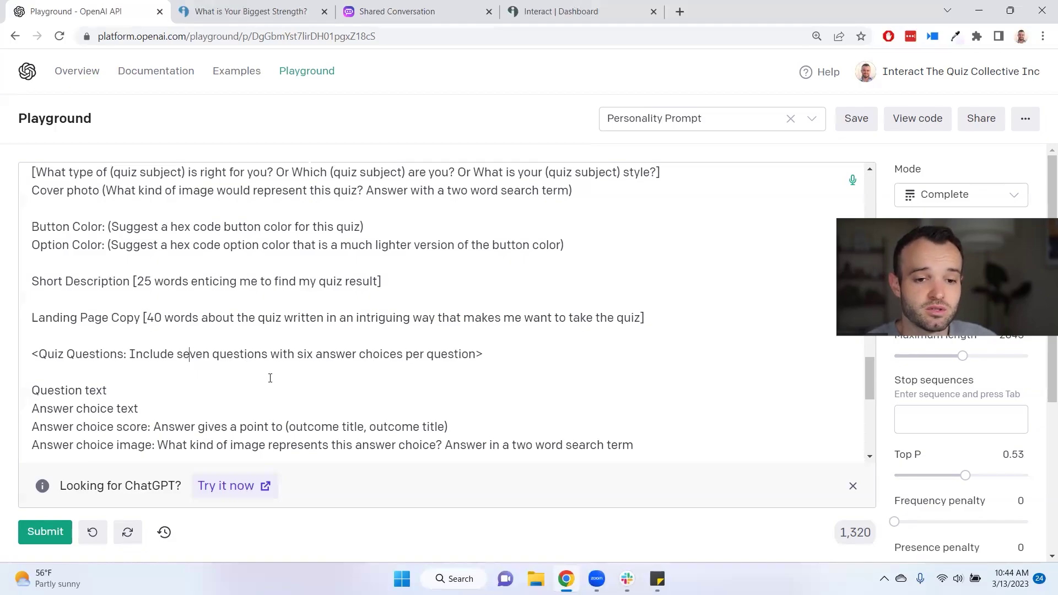
- Compare the strength descriptions with the opt-in form and outcome format at the end of the example quiz template
{"action": "scroll", "coordinate": [280, 383], "scroll_direction": "up", "scroll_amount": 10}
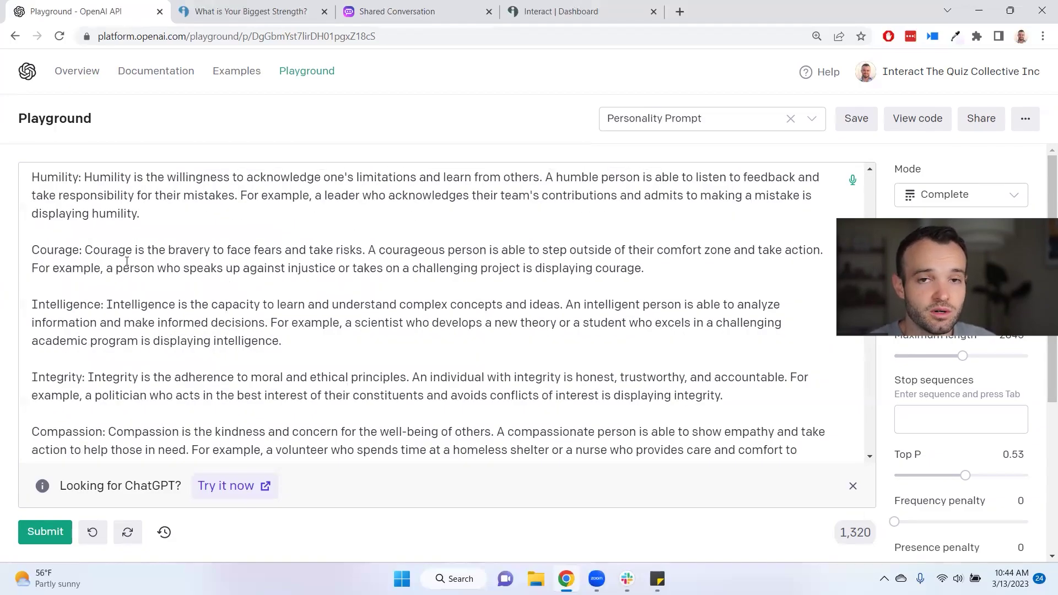
{"action": "scroll", "coordinate": [132, 273], "scroll_direction": "down", "scroll_amount": 15}
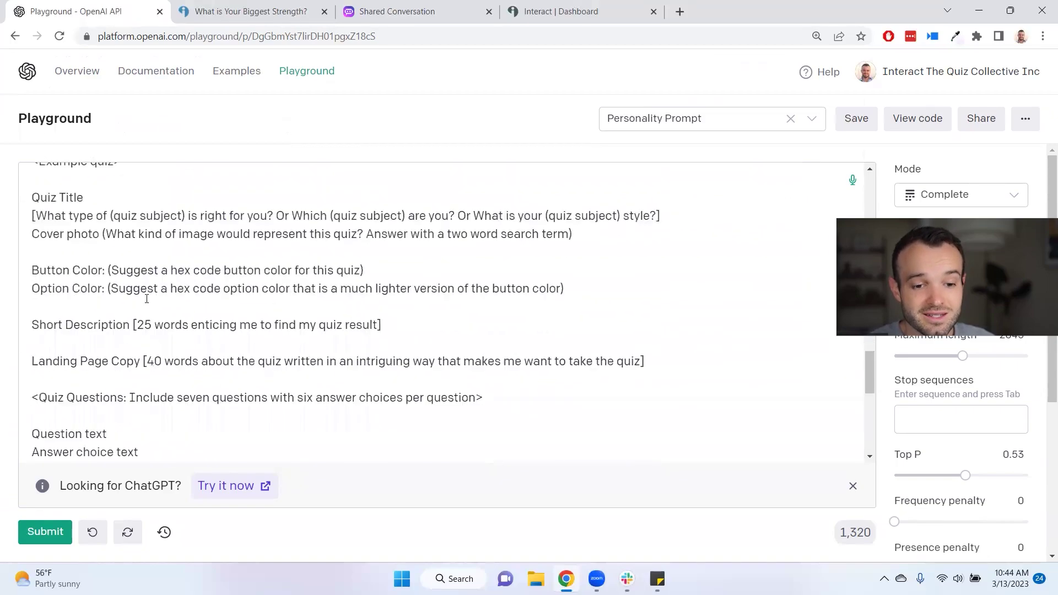
{"action": "scroll", "coordinate": [127, 299], "scroll_direction": "down", "scroll_amount": 2}
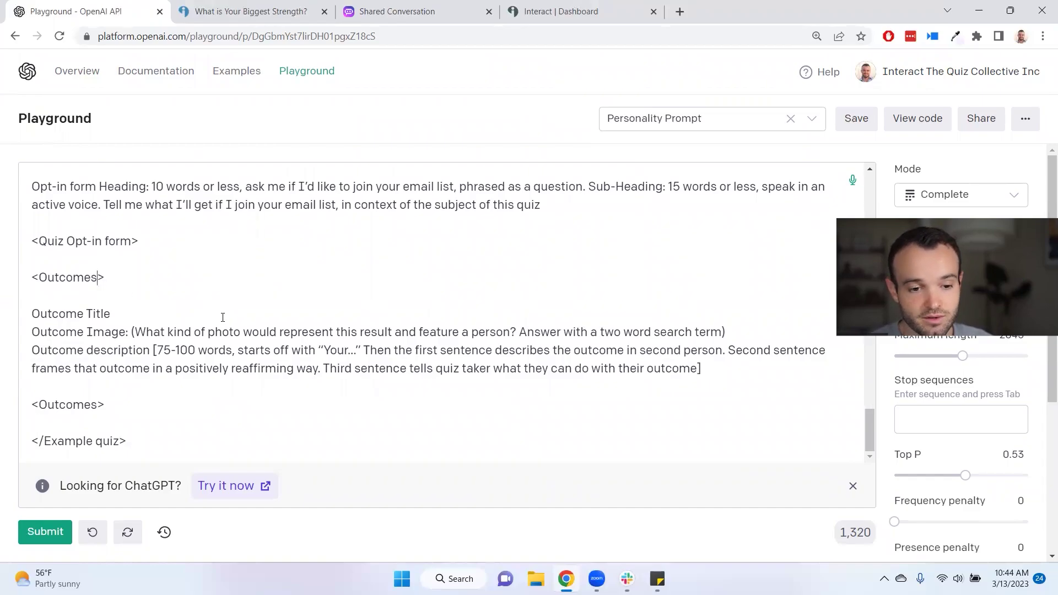
- Generate the quiz from the prompt, delete the output after the closing example quiz tag, and generate it again
{"action": "left_click", "coordinate": [45, 531]}
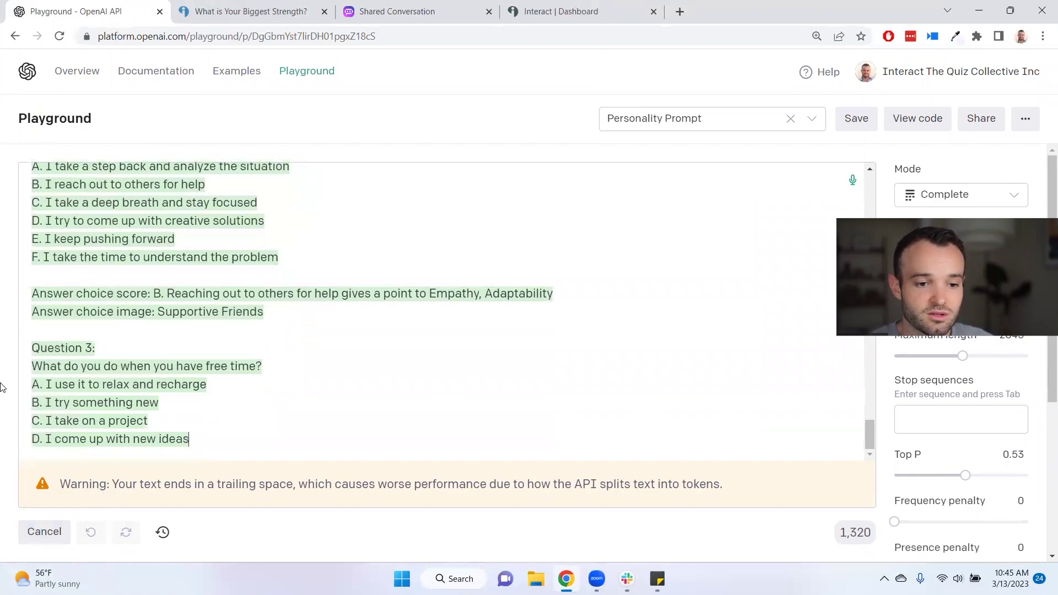
{"action": "scroll", "coordinate": [68, 334], "scroll_direction": "up", "scroll_amount": 20}
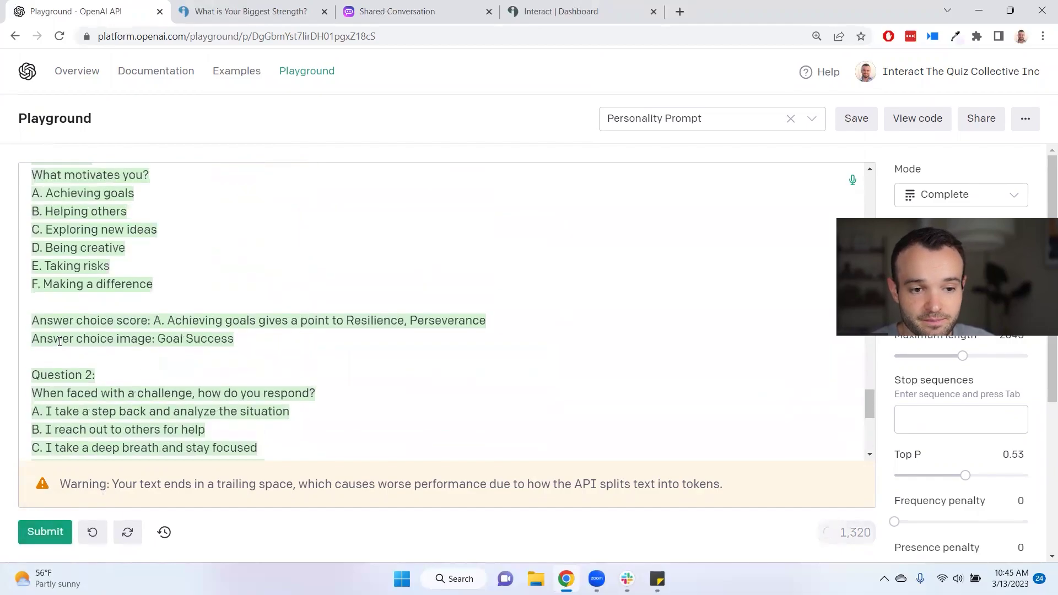
{"action": "left_click_drag", "start_coordinate": [30, 302], "coordinate": [567, 465]}
{"action": "key", "text": "BackSpace"}
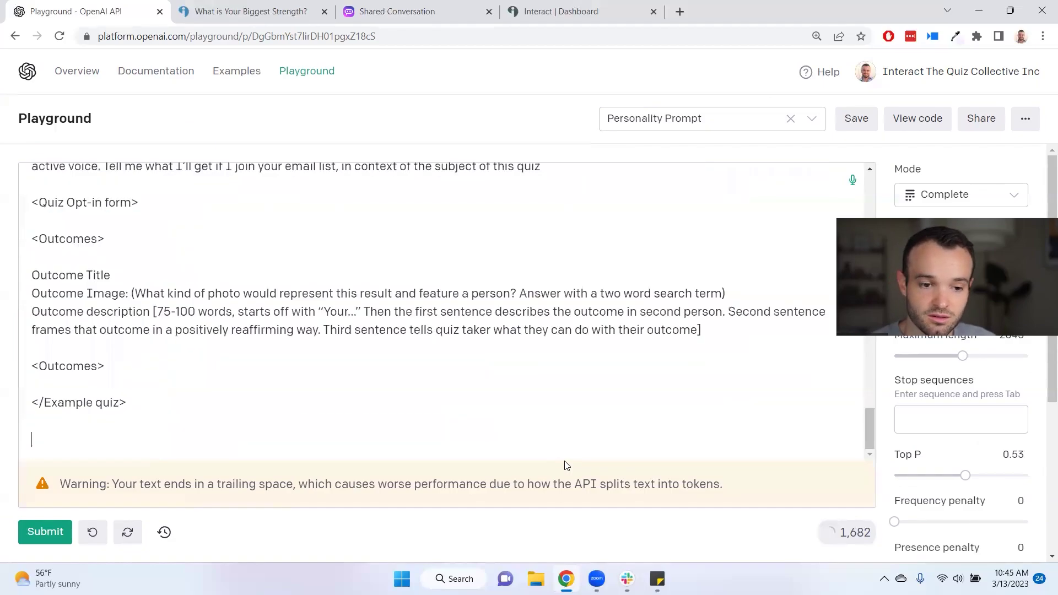
{"action": "key", "text": "ctrl+Return"}
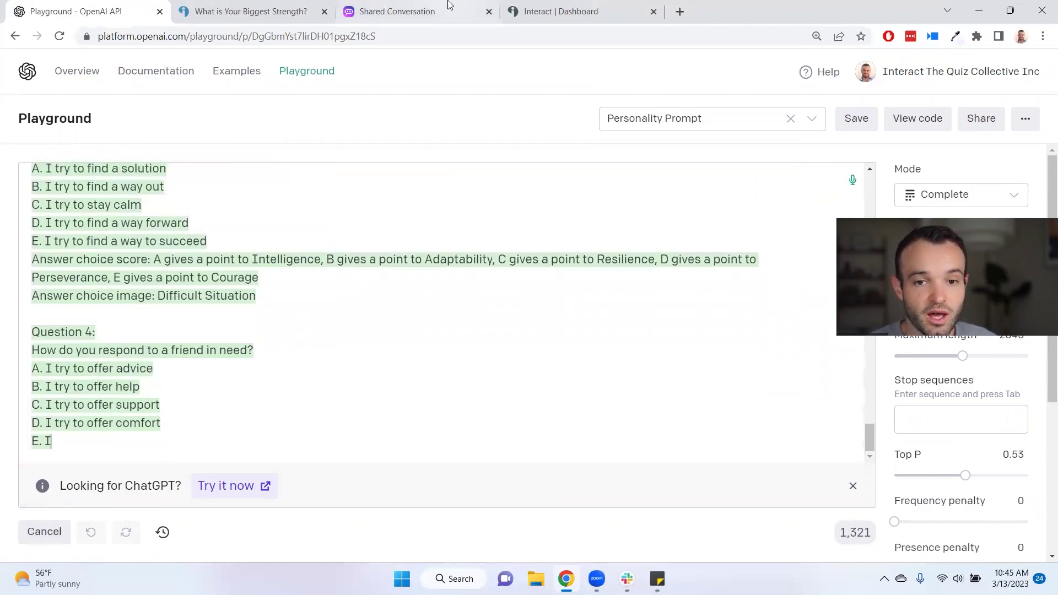
- Switch to the Interact dashboard and open the questions of the "What is Your Biggest Strength?" quiz in the editor
{"action": "left_click", "coordinate": [549, 11]}
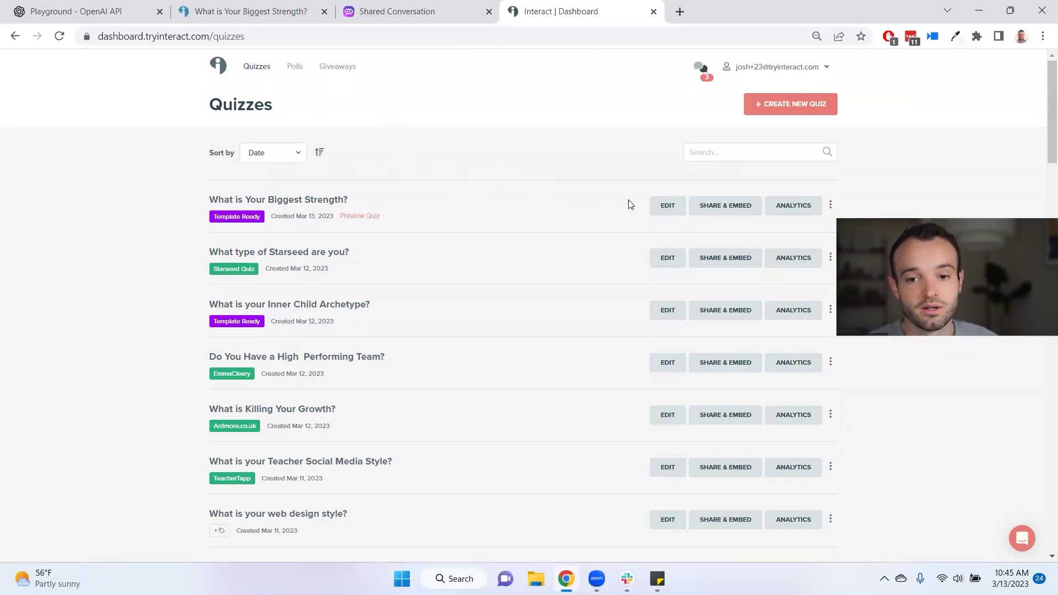
{"action": "left_click", "coordinate": [668, 213]}
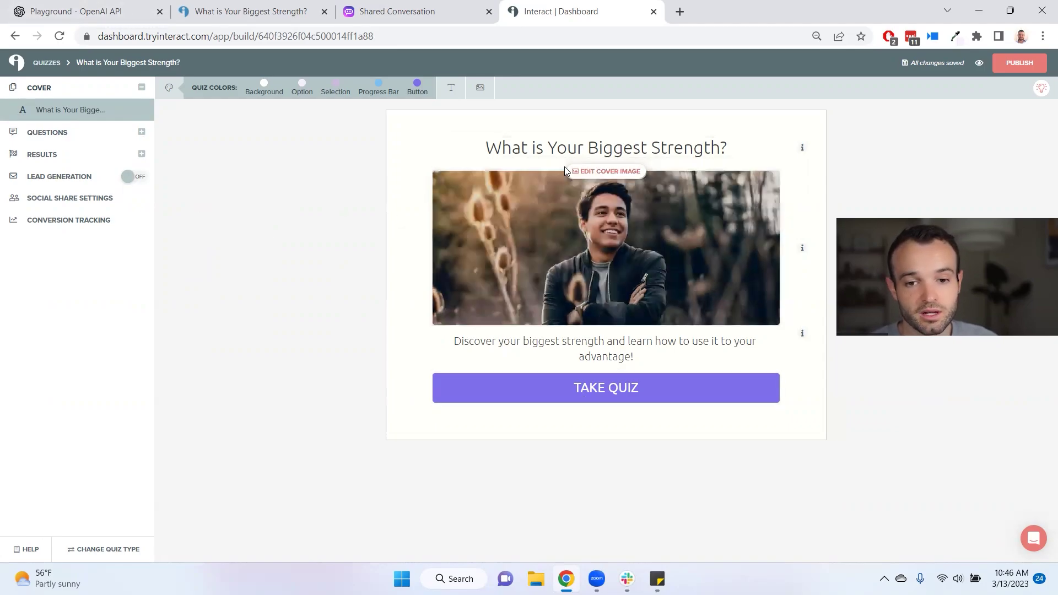
{"action": "left_click", "coordinate": [47, 134]}
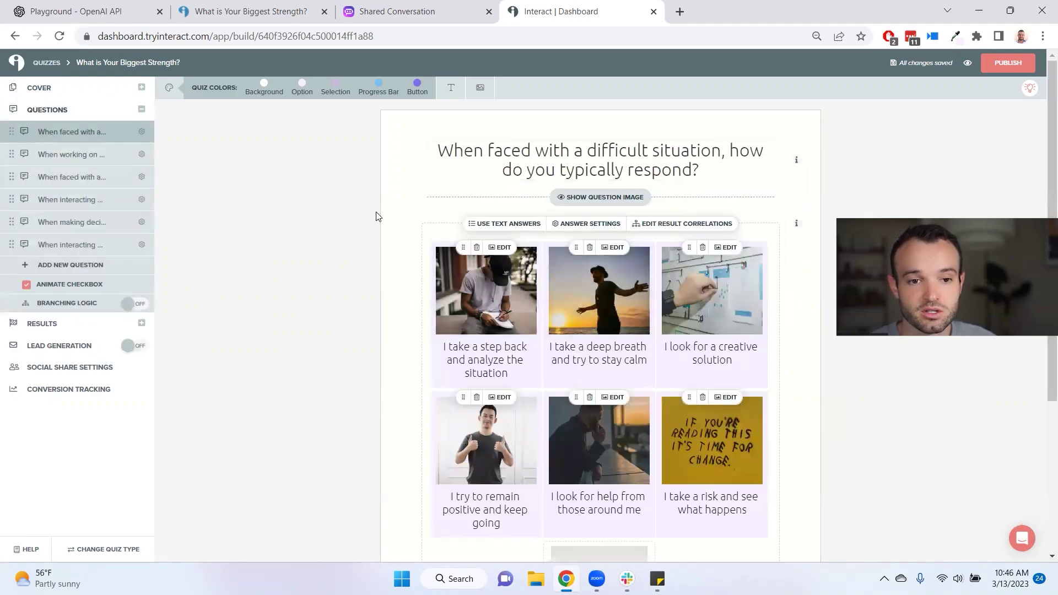
- Switch to the Playground and review the generated quiz, from the outcomes back through the opt-in form and the questions with their answer scores
{"action": "left_click", "coordinate": [75, 11]}
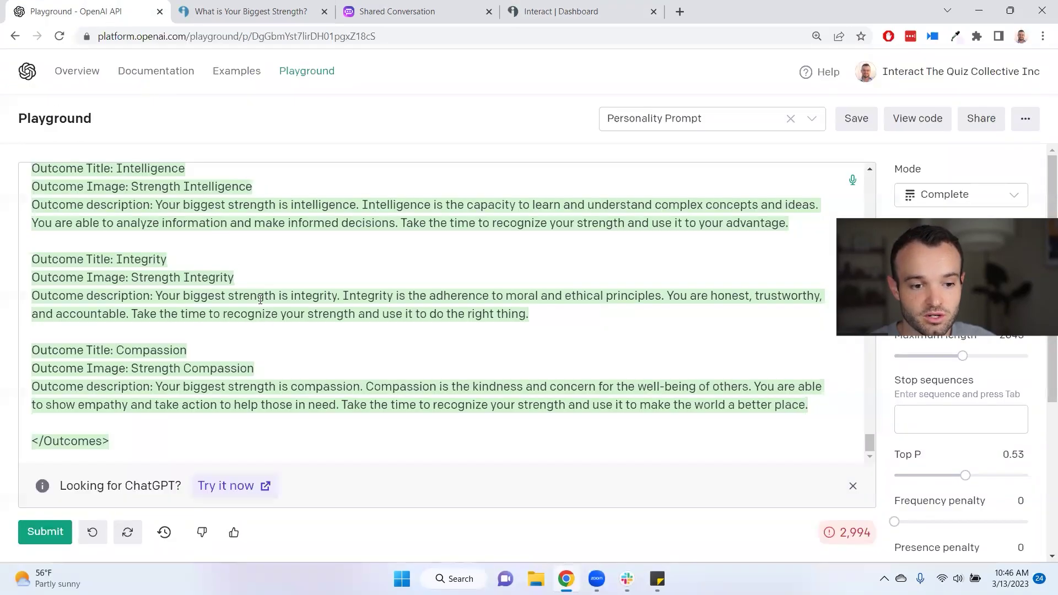
{"action": "scroll", "coordinate": [210, 325], "scroll_direction": "up", "scroll_amount": 4}
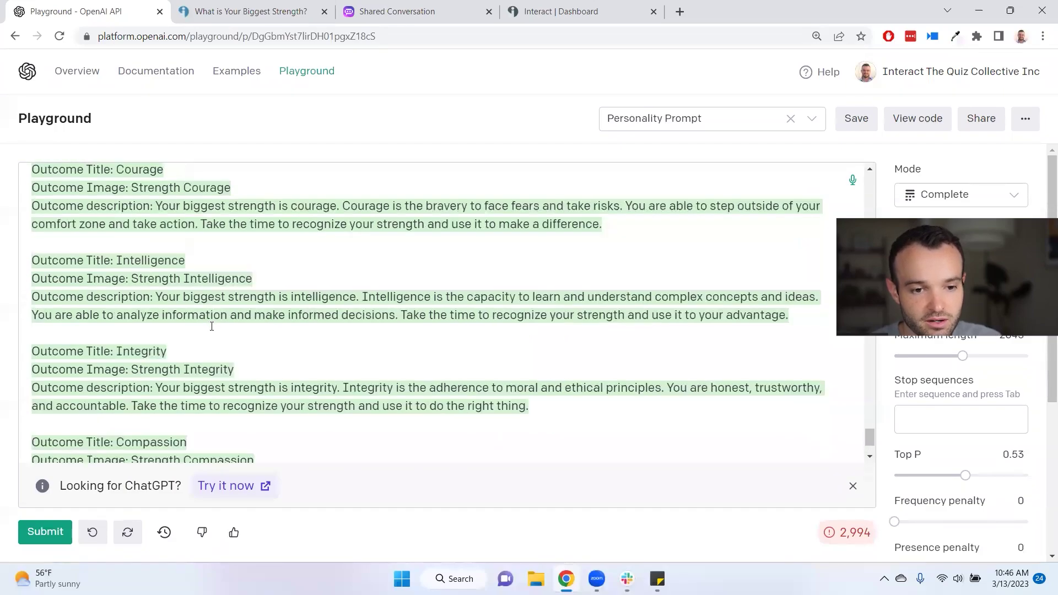
{"action": "scroll", "coordinate": [216, 327], "scroll_direction": "up", "scroll_amount": 8}
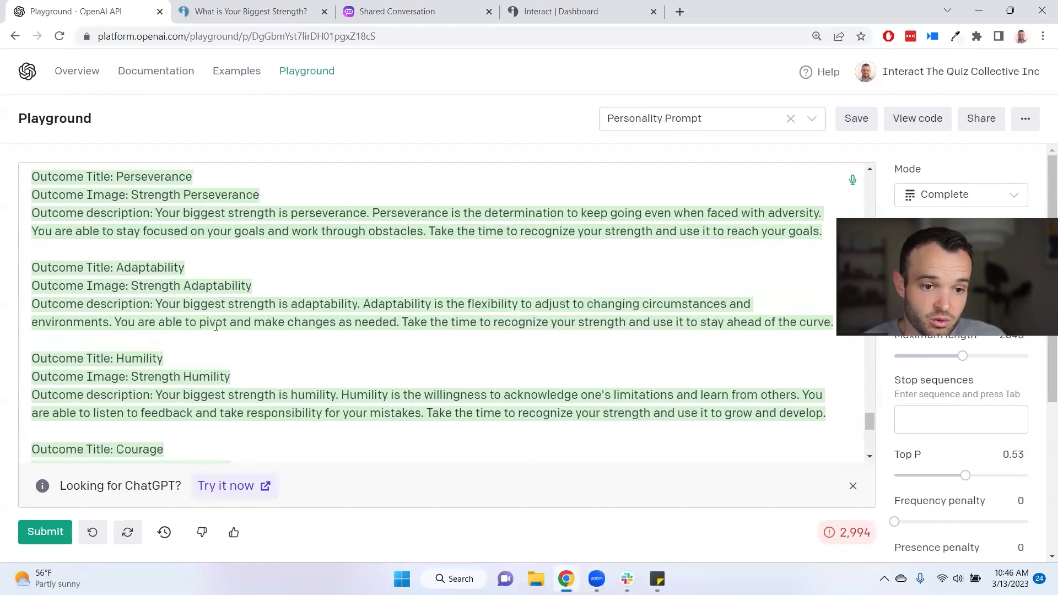
{"action": "scroll", "coordinate": [216, 326], "scroll_direction": "up", "scroll_amount": 5}
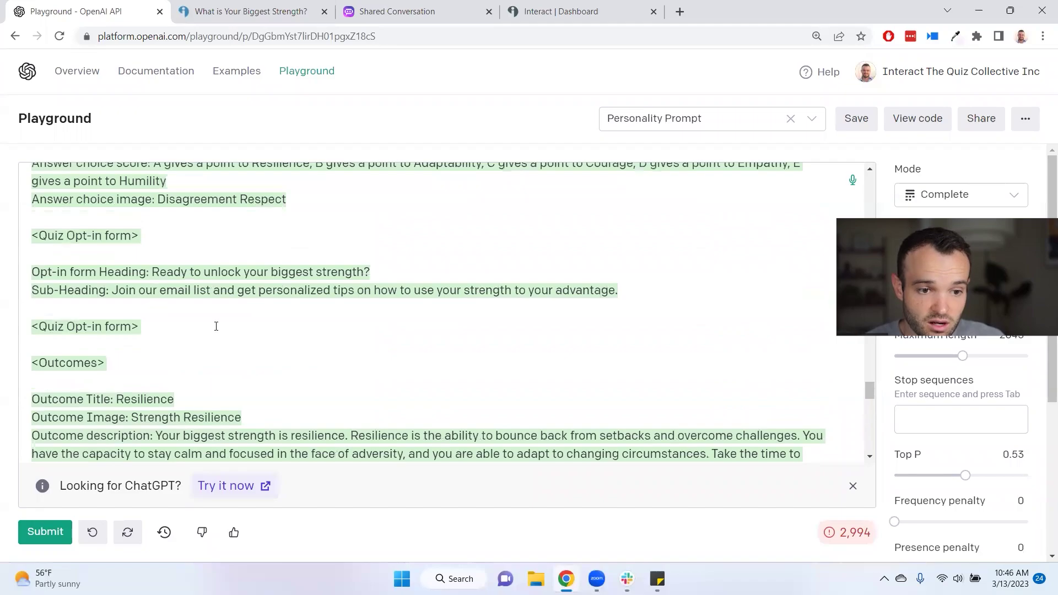
{"action": "scroll", "coordinate": [216, 326], "scroll_direction": "up", "scroll_amount": 4}
{"action": "scroll", "coordinate": [216, 326], "scroll_direction": "up", "scroll_amount": 15}
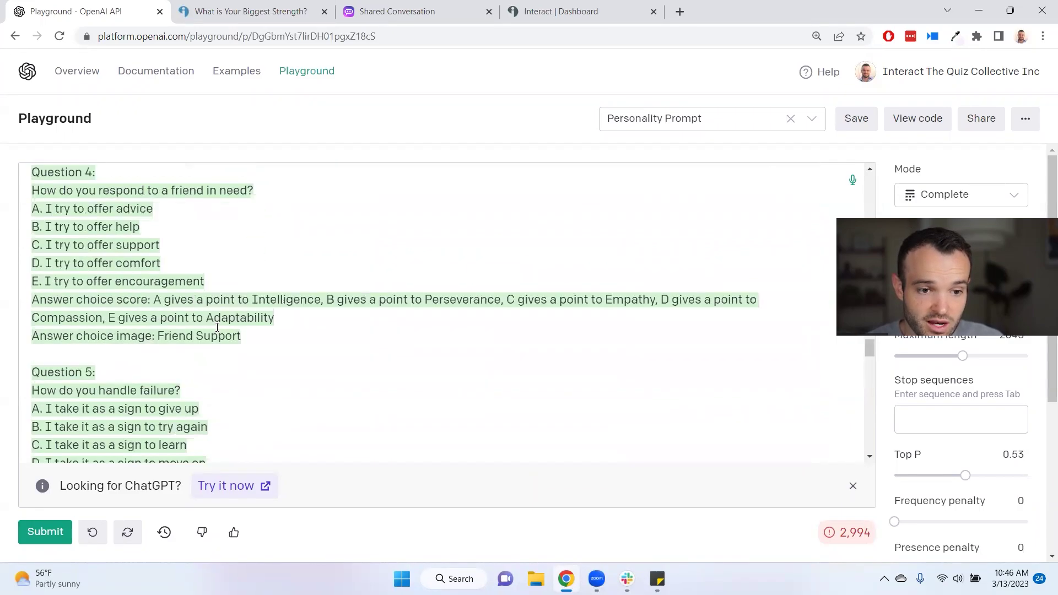
{"action": "scroll", "coordinate": [217, 328], "scroll_direction": "up", "scroll_amount": 7}
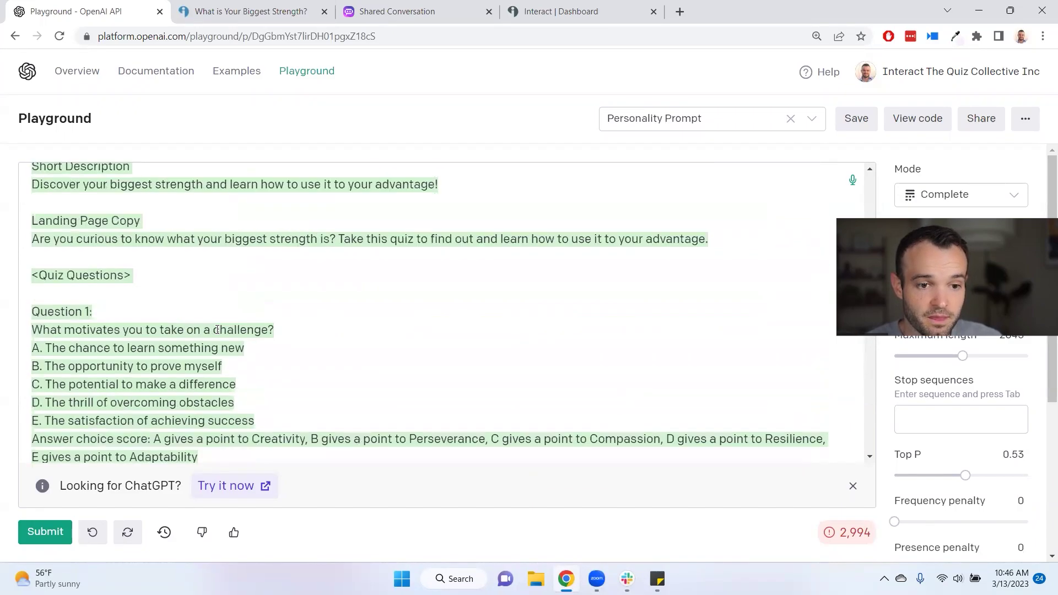
{"action": "scroll", "coordinate": [218, 330], "scroll_direction": "down", "scroll_amount": 12}
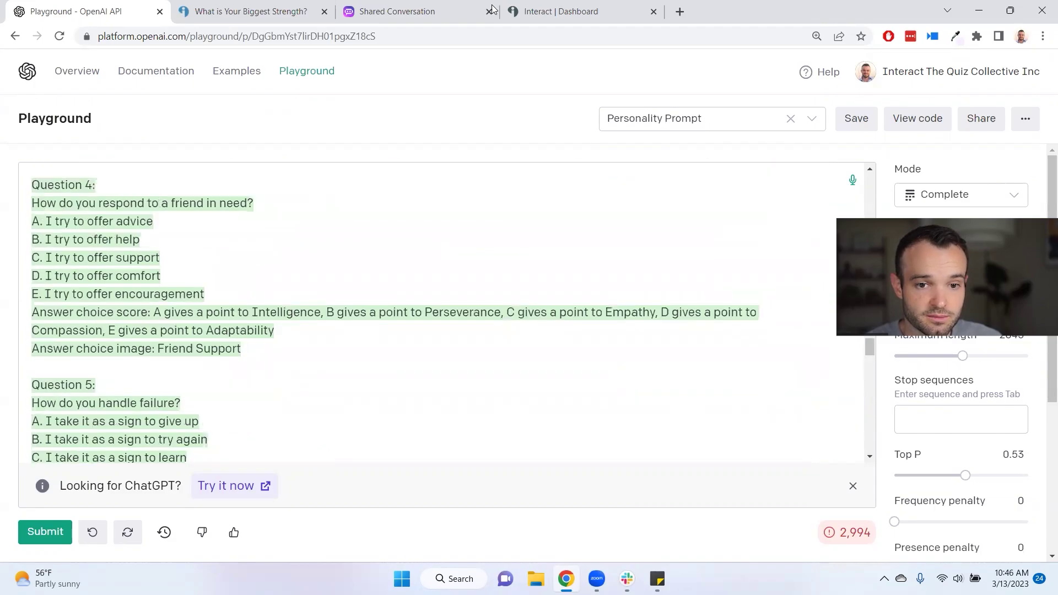
- Back in Interact, inspect the result correlations of the second question about working on a project and view the quiz's Resilience result
{"action": "left_click", "coordinate": [561, 11]}
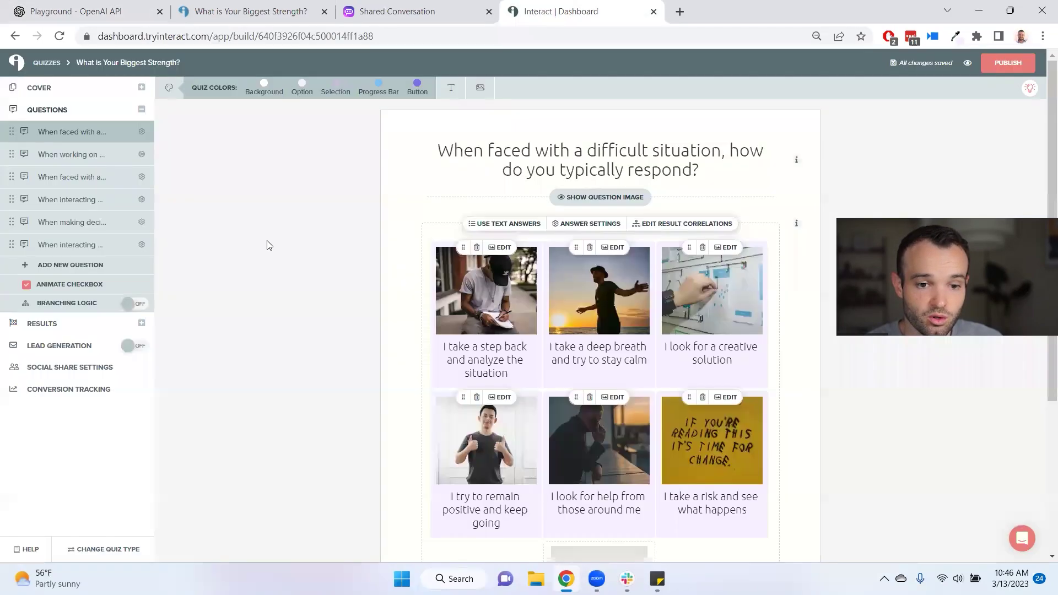
{"action": "left_click", "coordinate": [42, 155]}
{"action": "left_click", "coordinate": [685, 225]}
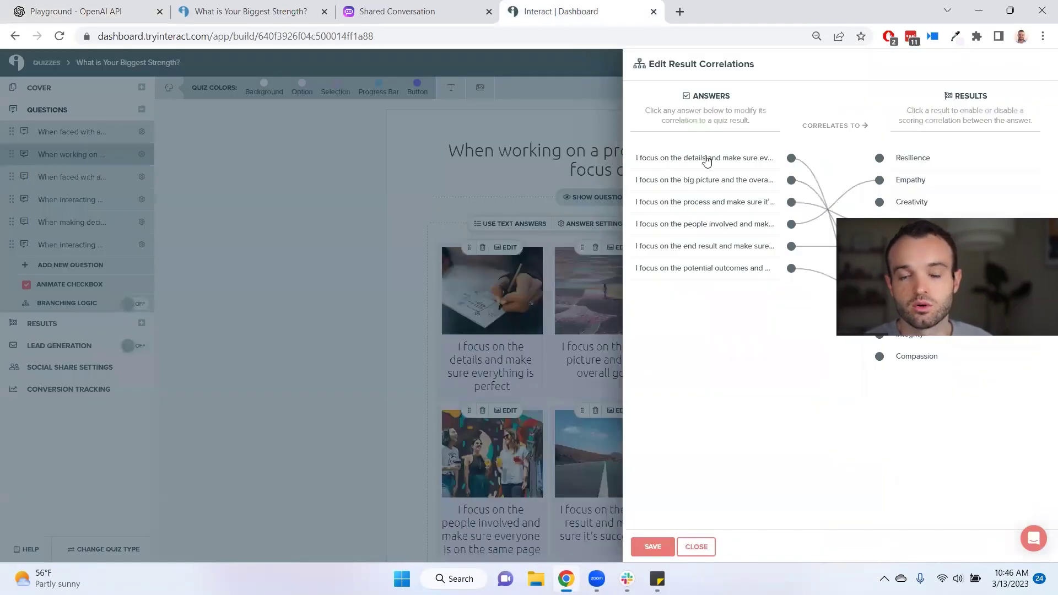
{"action": "left_click", "coordinate": [707, 160]}
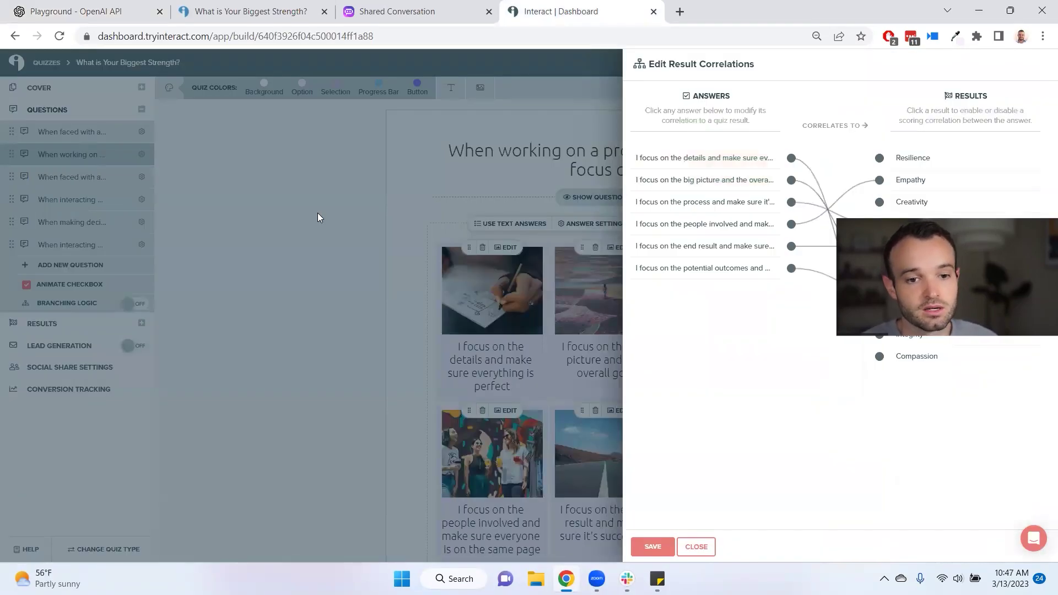
{"action": "left_click", "coordinate": [248, 265]}
{"action": "left_click", "coordinate": [34, 327]}
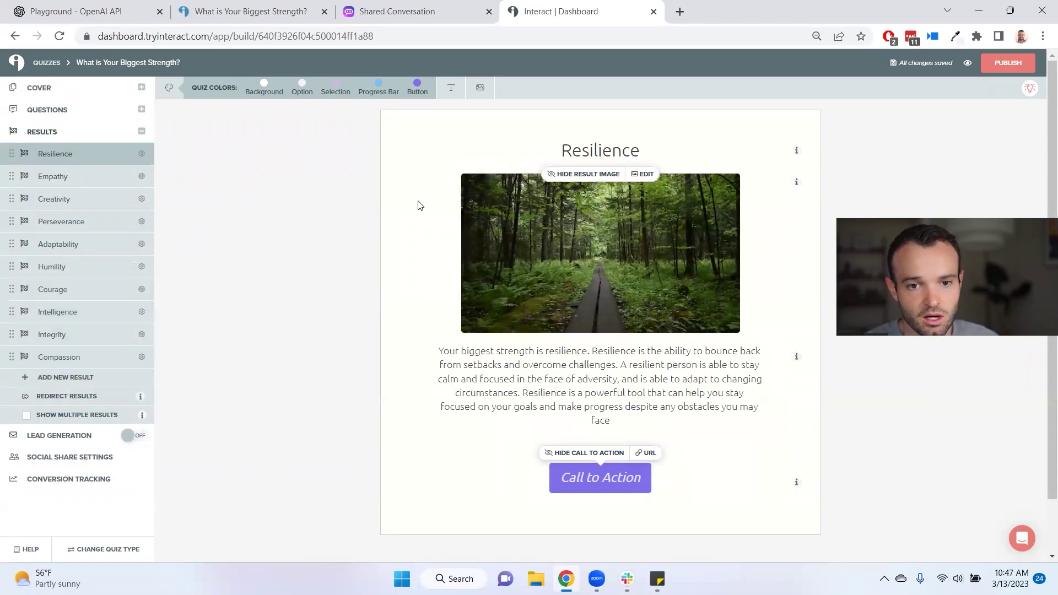
- Take the live "What is Your Biggest Strength?" quiz through all six questions, ending with "I focus on being honest and reliable"
{"action": "left_click", "coordinate": [249, 11]}
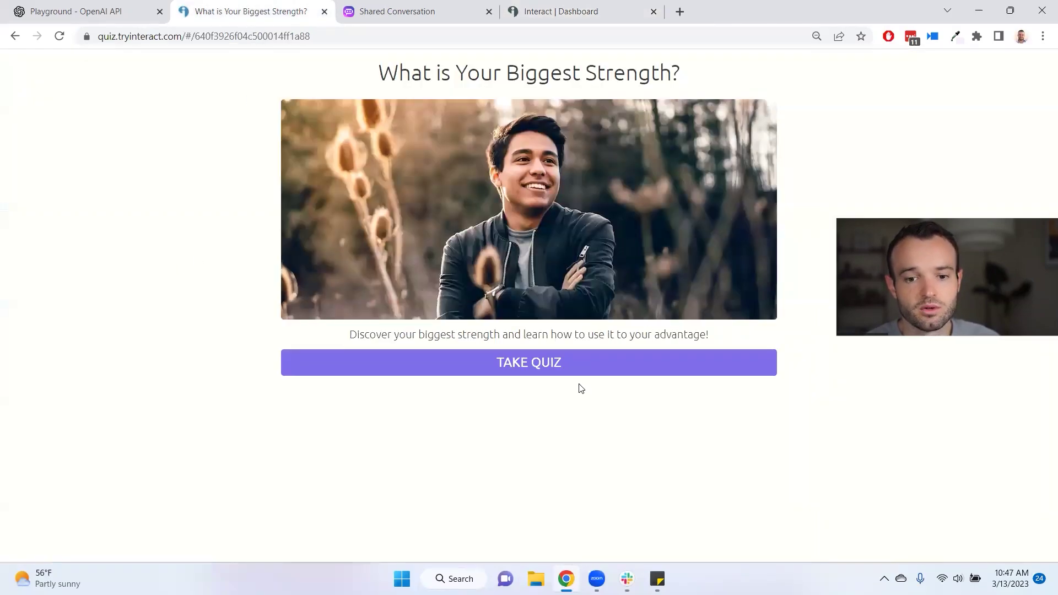
{"action": "left_click", "coordinate": [580, 365]}
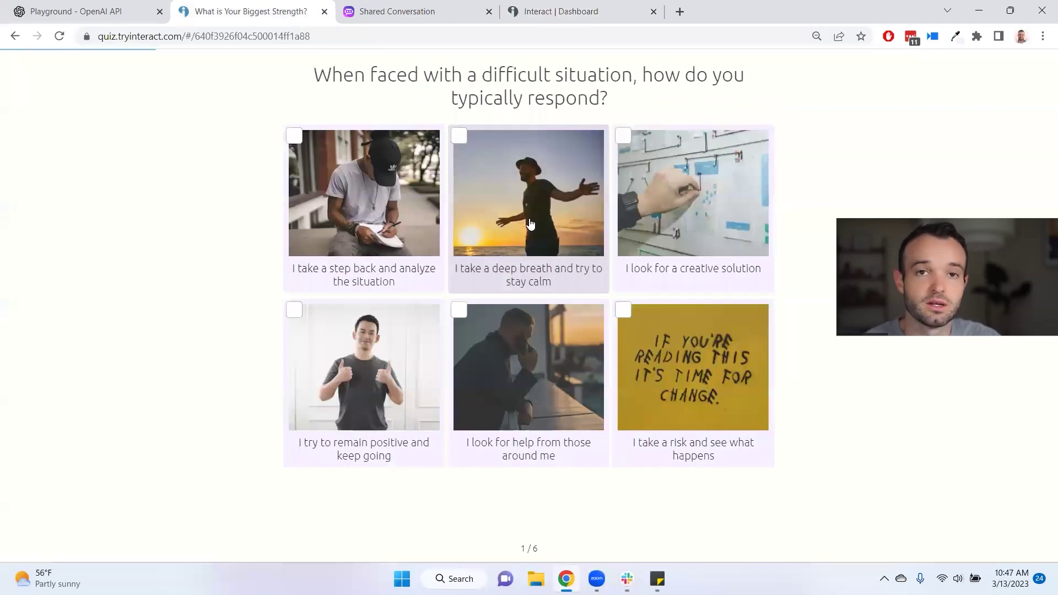
{"action": "left_click", "coordinate": [531, 223]}
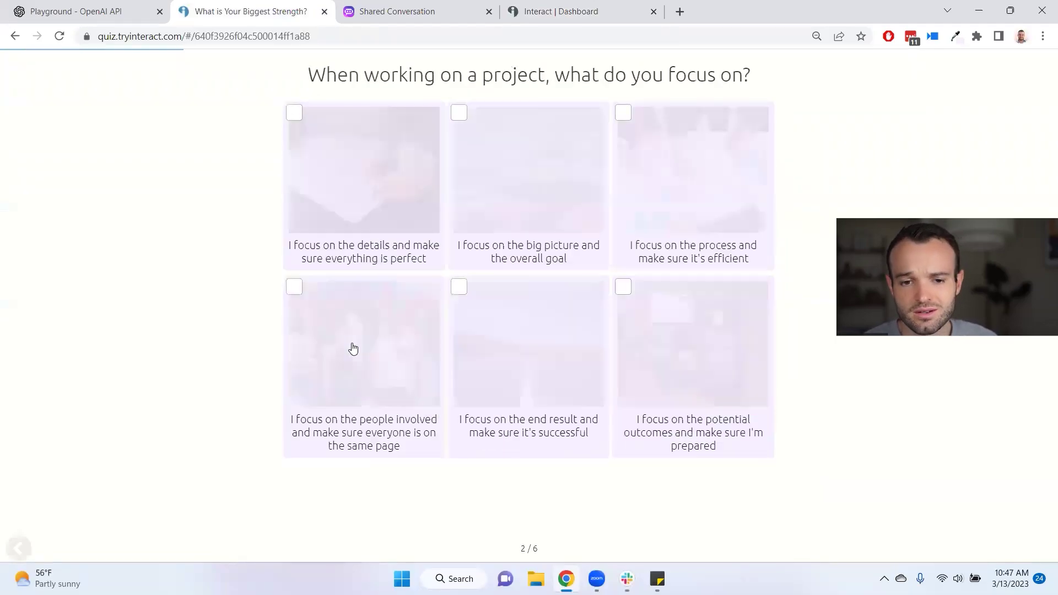
{"action": "left_click", "coordinate": [368, 351]}
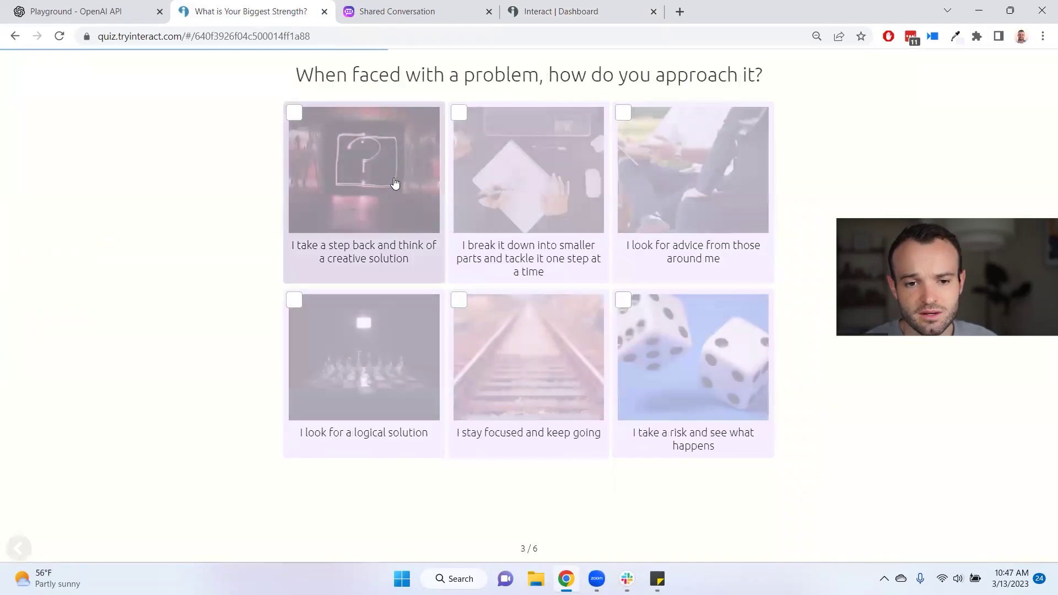
{"action": "left_click", "coordinate": [675, 351]}
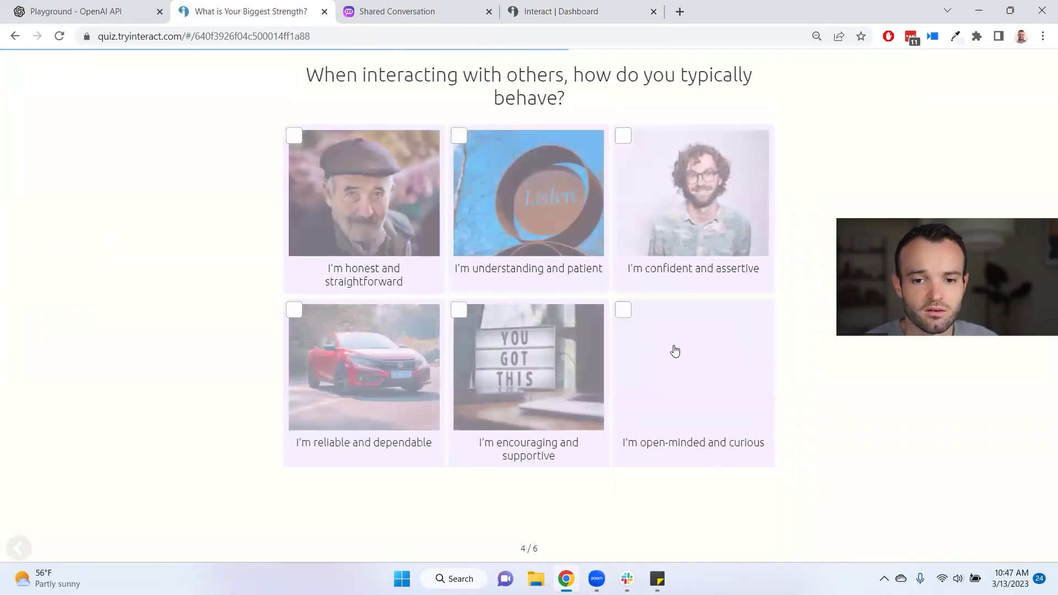
{"action": "left_click", "coordinate": [680, 356]}
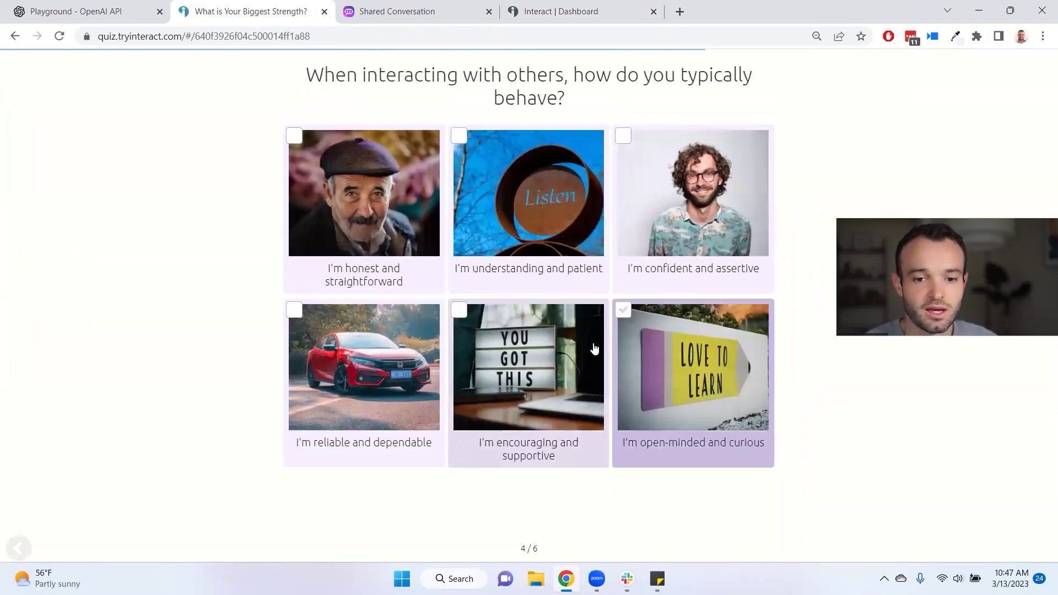
{"action": "left_click", "coordinate": [539, 329]}
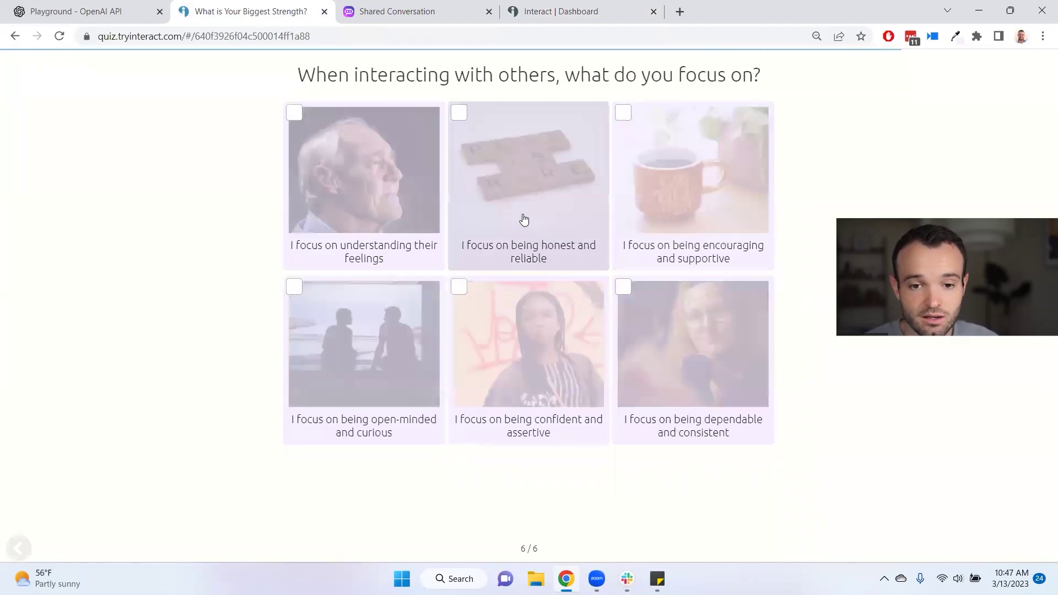
{"action": "left_click", "coordinate": [523, 216]}
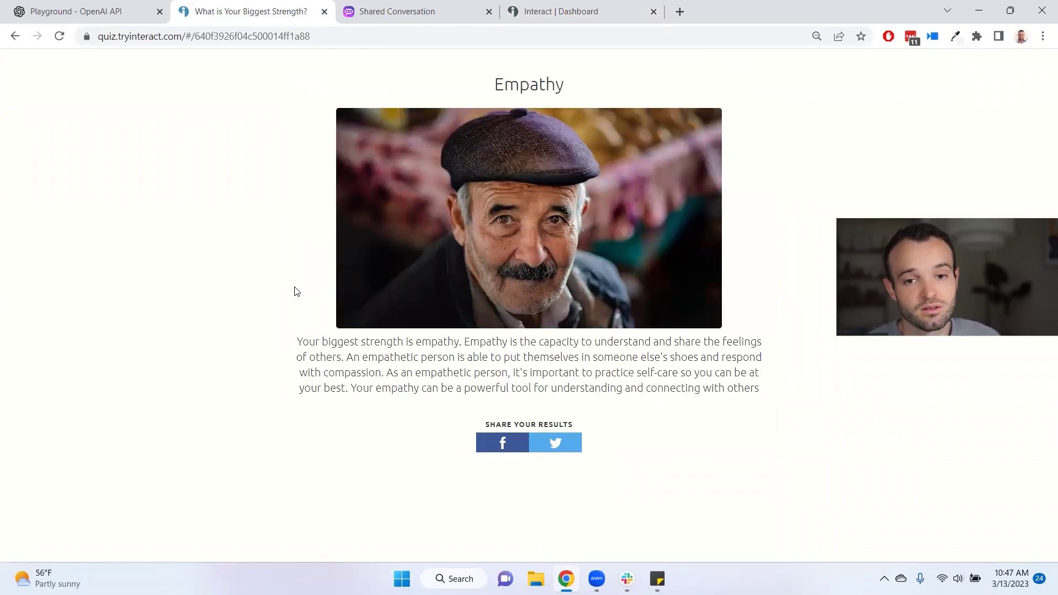
- Turn on lead generation for the quiz in the Interact editor and add First Name to the opt-in form's contact fields
{"action": "left_click", "coordinate": [561, 11]}
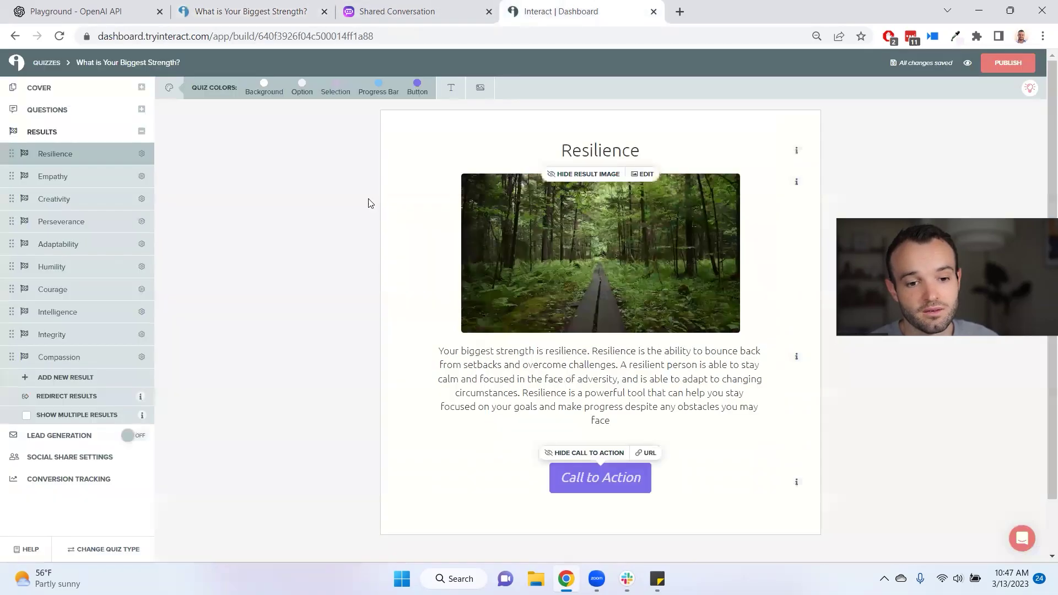
{"action": "left_click", "coordinate": [125, 437]}
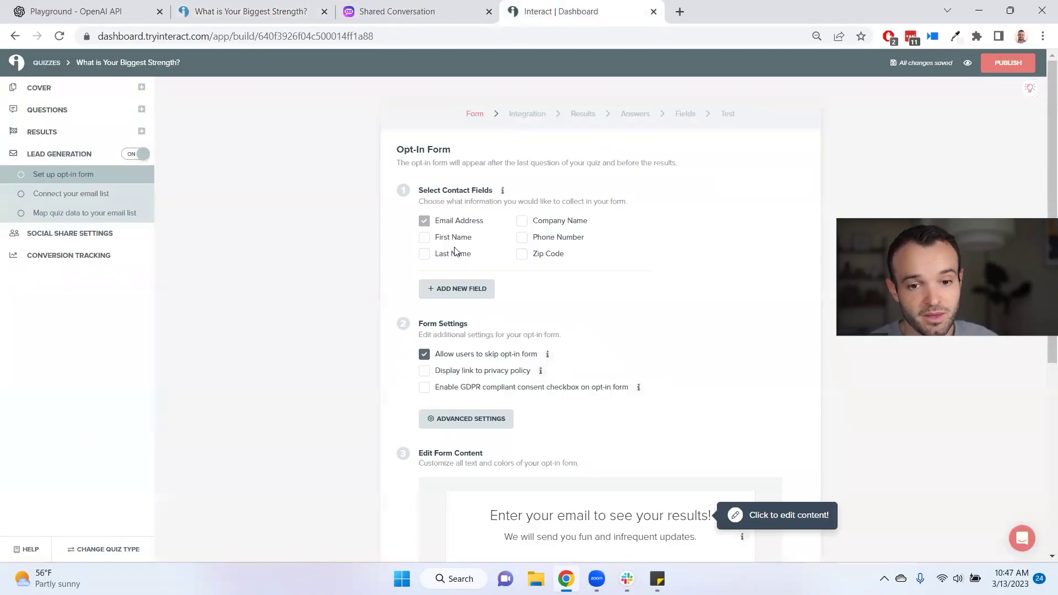
{"action": "left_click", "coordinate": [425, 238]}
{"action": "scroll", "coordinate": [524, 264], "scroll_direction": "down", "scroll_amount": 7}
{"action": "scroll", "coordinate": [509, 282], "scroll_direction": "up", "scroll_amount": 5}
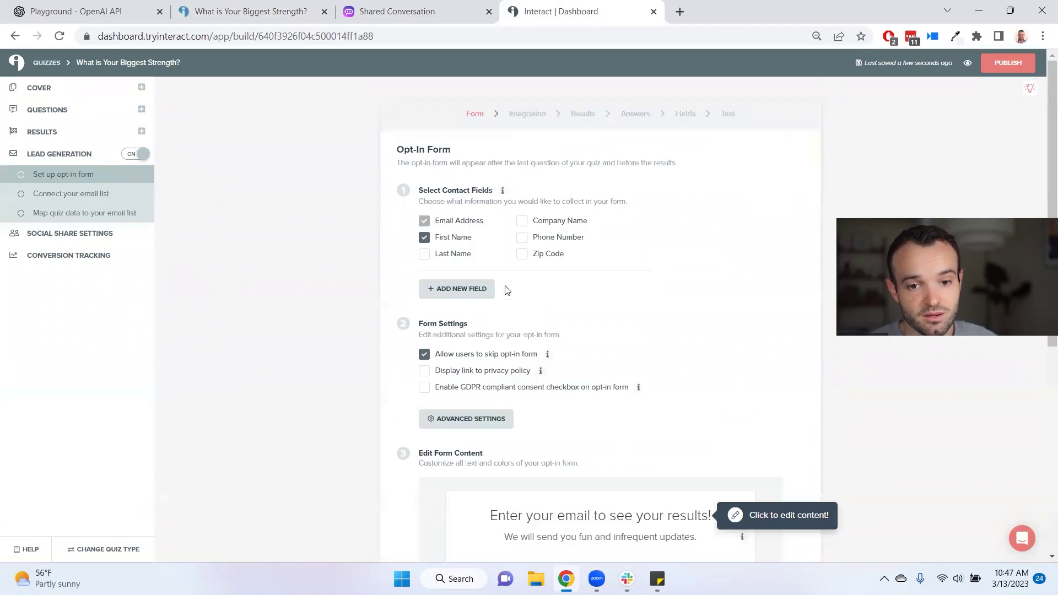
- Copy the opt-in heading "Ready to unlock your biggest strength?" from the Playground output and use it as the Interact opt-in form's heading
{"action": "left_click", "coordinate": [110, 17]}
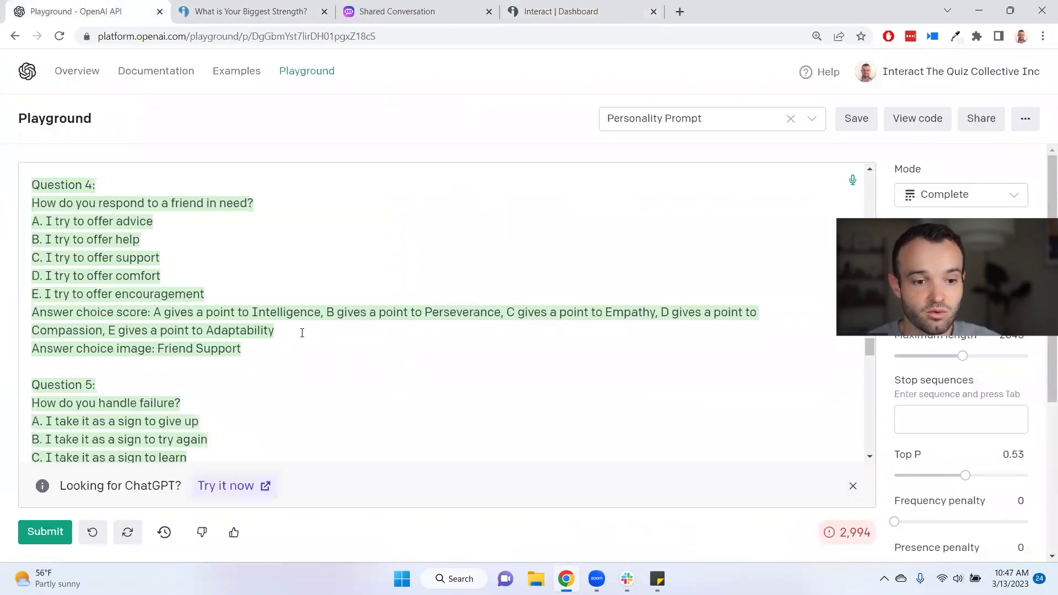
{"action": "scroll", "coordinate": [262, 307], "scroll_direction": "up", "scroll_amount": 2}
{"action": "scroll", "coordinate": [259, 308], "scroll_direction": "down", "scroll_amount": 7}
{"action": "scroll", "coordinate": [259, 308], "scroll_direction": "down", "scroll_amount": 12}
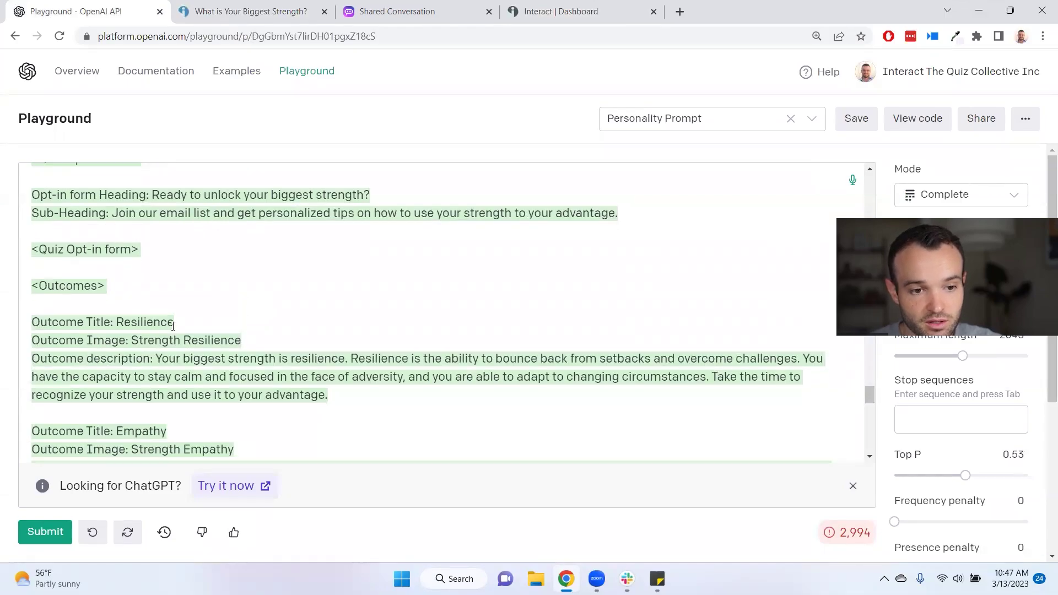
{"action": "scroll", "coordinate": [165, 288], "scroll_direction": "up", "scroll_amount": 2}
{"action": "left_click_drag", "start_coordinate": [375, 287], "coordinate": [152, 287]}
{"action": "key", "text": "ctrl+c"}
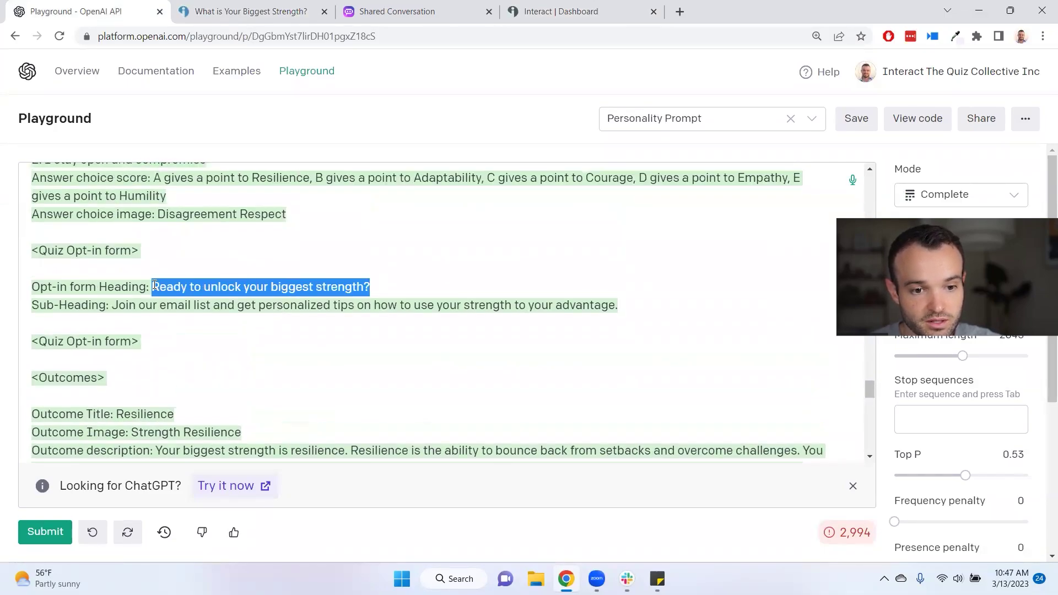
{"action": "left_click", "coordinate": [553, 14]}
{"action": "scroll", "coordinate": [448, 359], "scroll_direction": "down", "scroll_amount": 2}
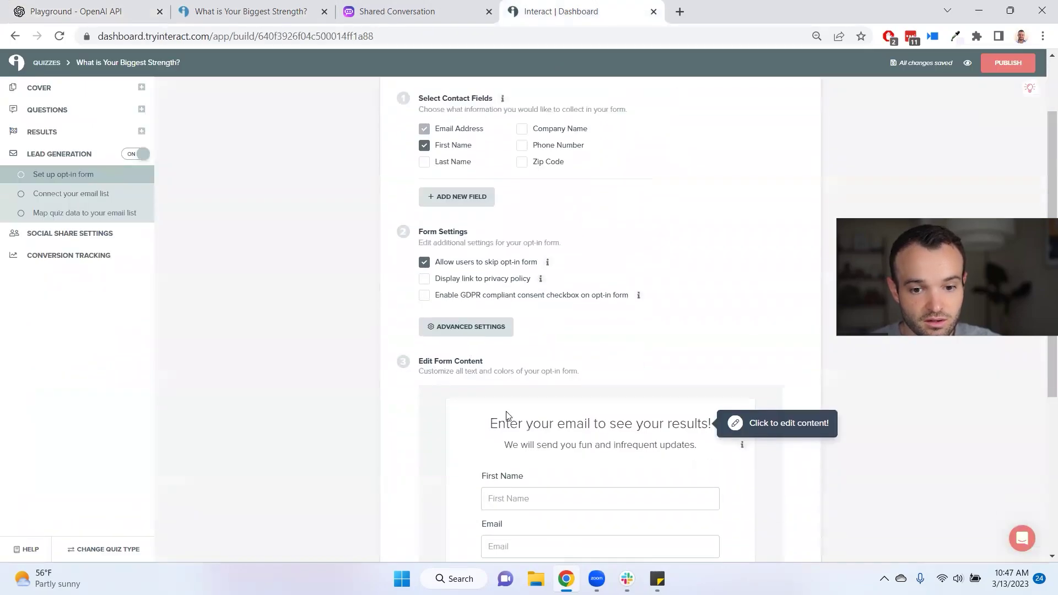
{"action": "triple_click", "coordinate": [534, 425]}
{"action": "key", "text": "ctrl+v"}
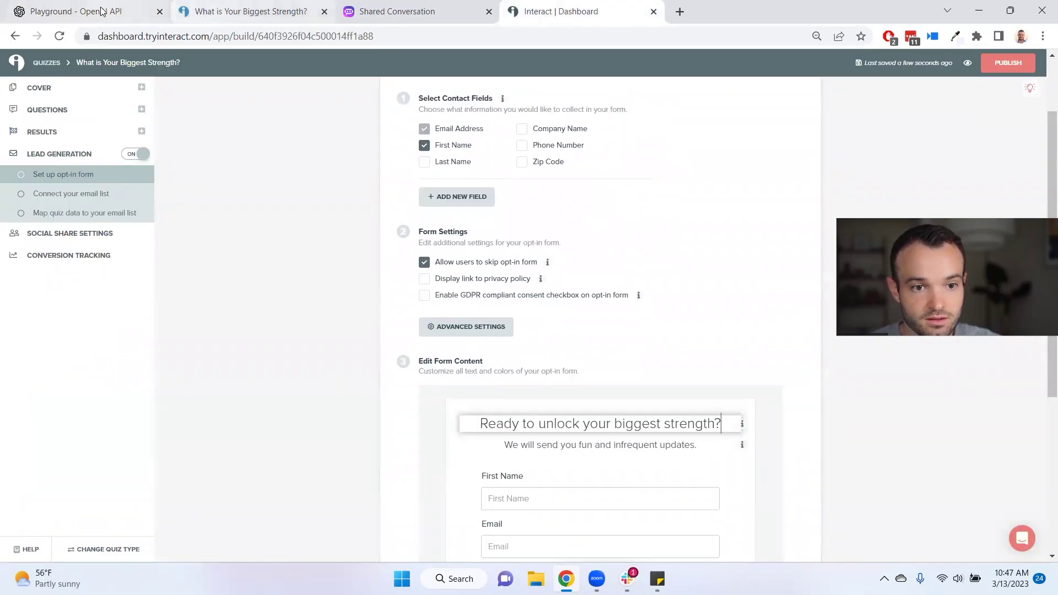
- Replace the form's sub-heading with the Playground text "Join our email list and get personalized tips on how to use your strength to your advantage"
{"action": "left_click", "coordinate": [101, 12]}
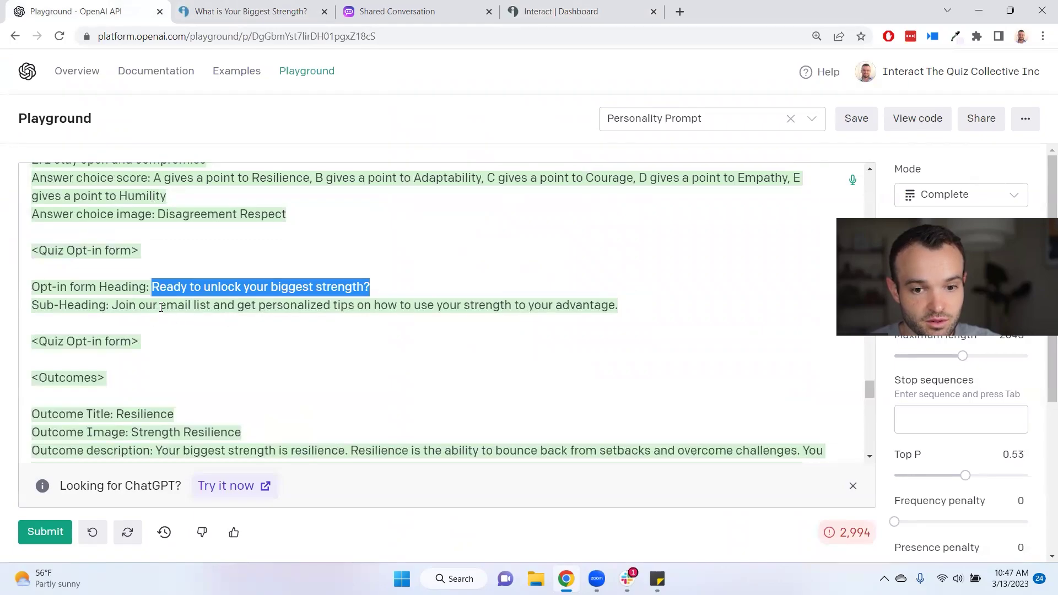
{"action": "left_click_drag", "start_coordinate": [112, 306], "coordinate": [616, 308]}
{"action": "key", "text": "ctrl+c"}
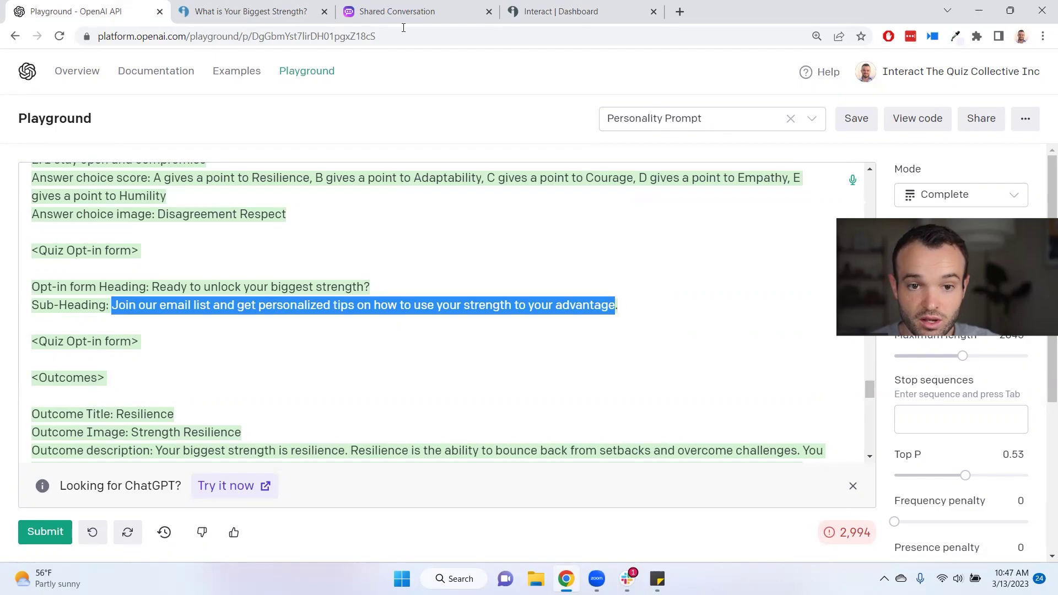
{"action": "left_click", "coordinate": [264, 16]}
{"action": "left_click", "coordinate": [570, 16]}
{"action": "scroll", "coordinate": [567, 401], "scroll_direction": "down", "scroll_amount": 5}
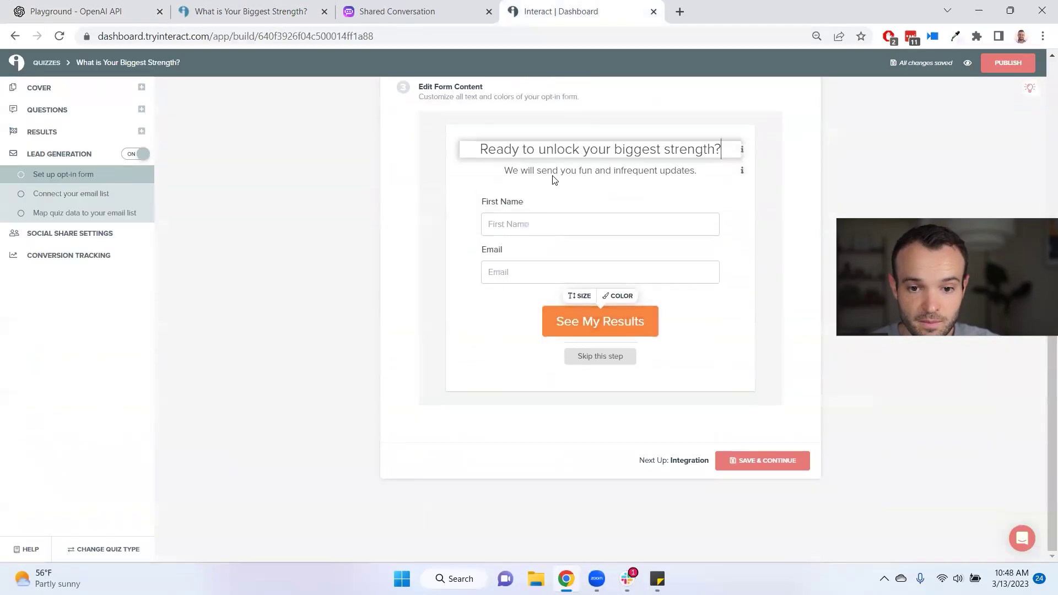
{"action": "triple_click", "coordinate": [551, 170]}
{"action": "key", "text": "ctrl+v"}
- Change the opt-in form's submit button to purple and its label to "Subscribe + See My Results"
{"action": "left_click", "coordinate": [618, 310]}
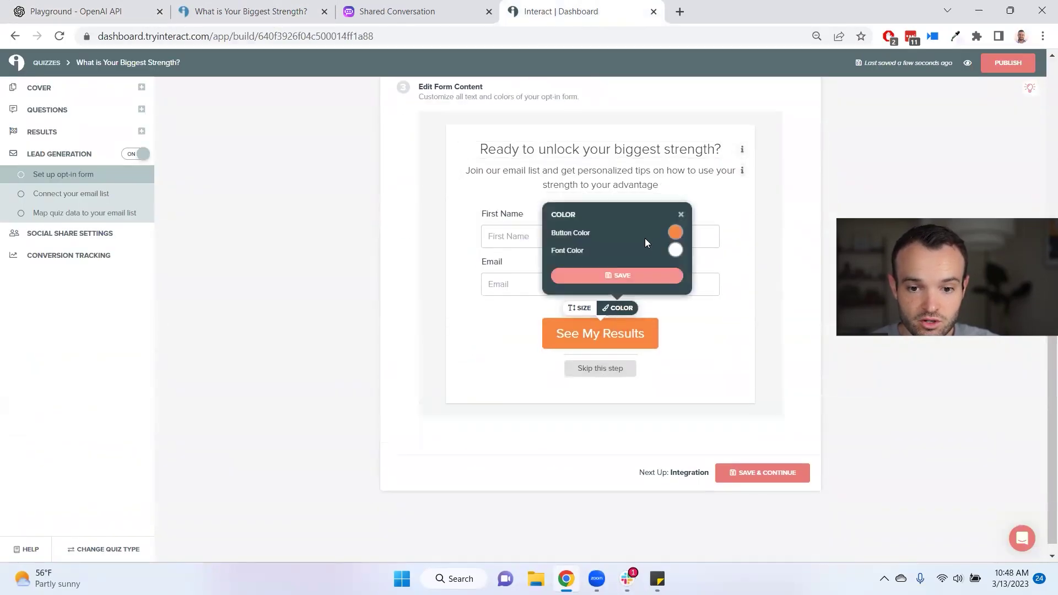
{"action": "left_click", "coordinate": [674, 232]}
{"action": "left_click", "coordinate": [676, 178]}
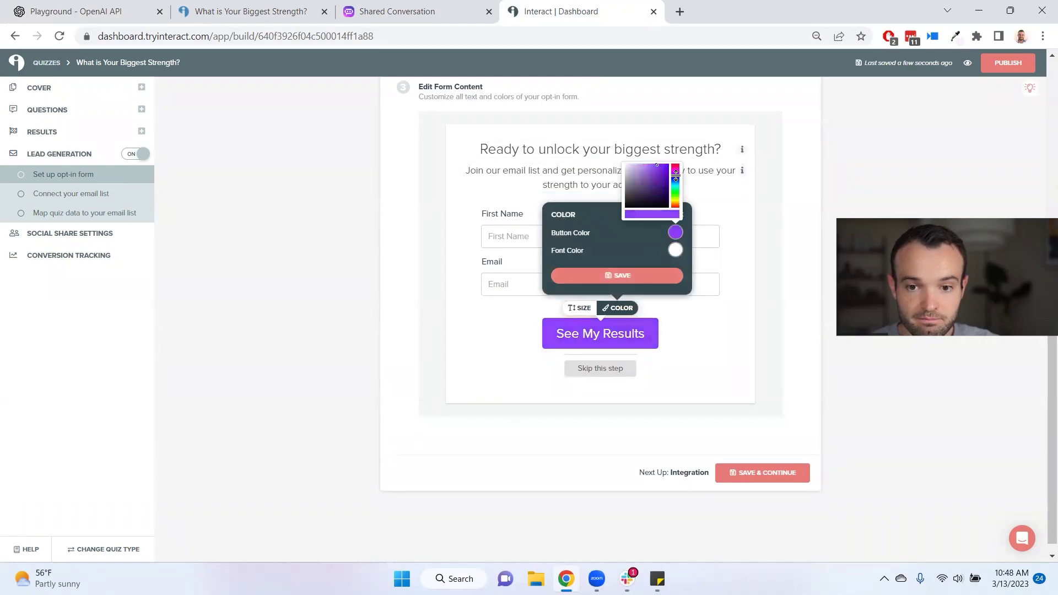
{"action": "left_click", "coordinate": [563, 337]}
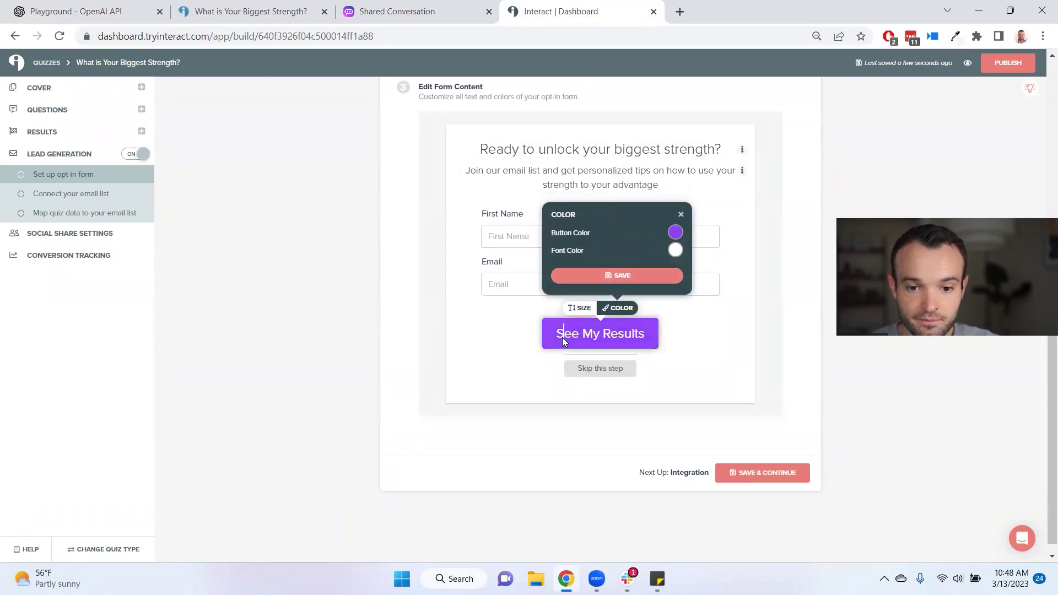
{"action": "type", "text": "Subscribe"}
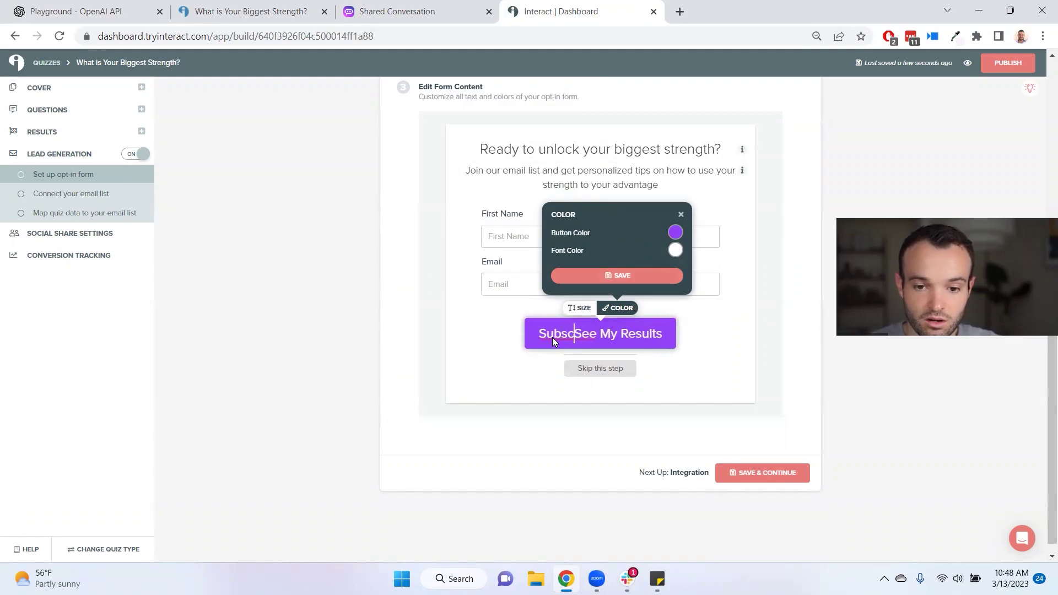
{"action": "type", "text": " +"}
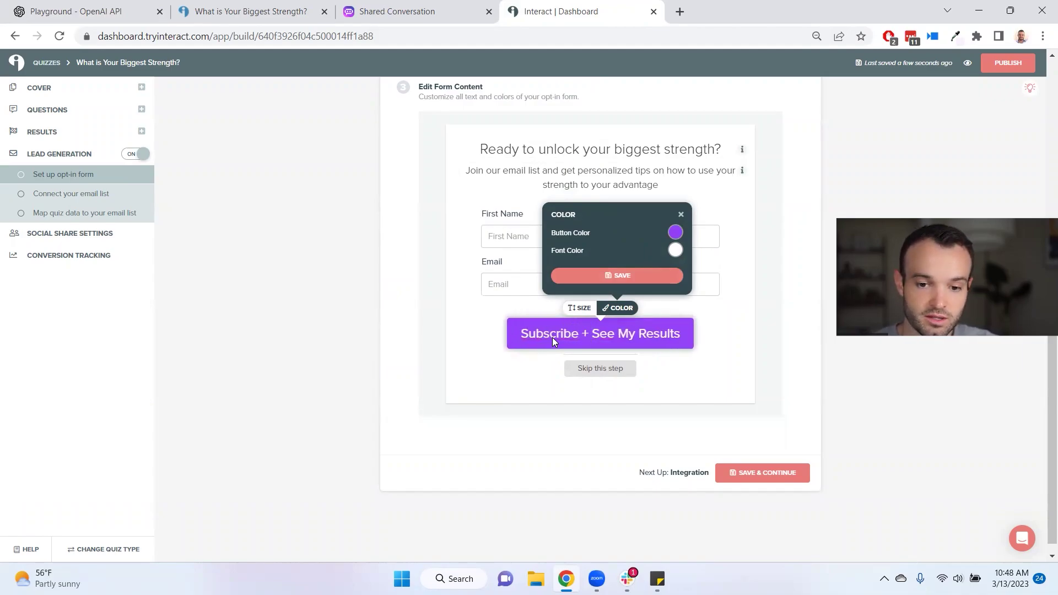
- Enable the GDPR consent checkbox on the opt-in form and label it "I agree to the terms of use and privacy policy"
{"action": "scroll", "coordinate": [454, 231], "scroll_direction": "up", "scroll_amount": 2}
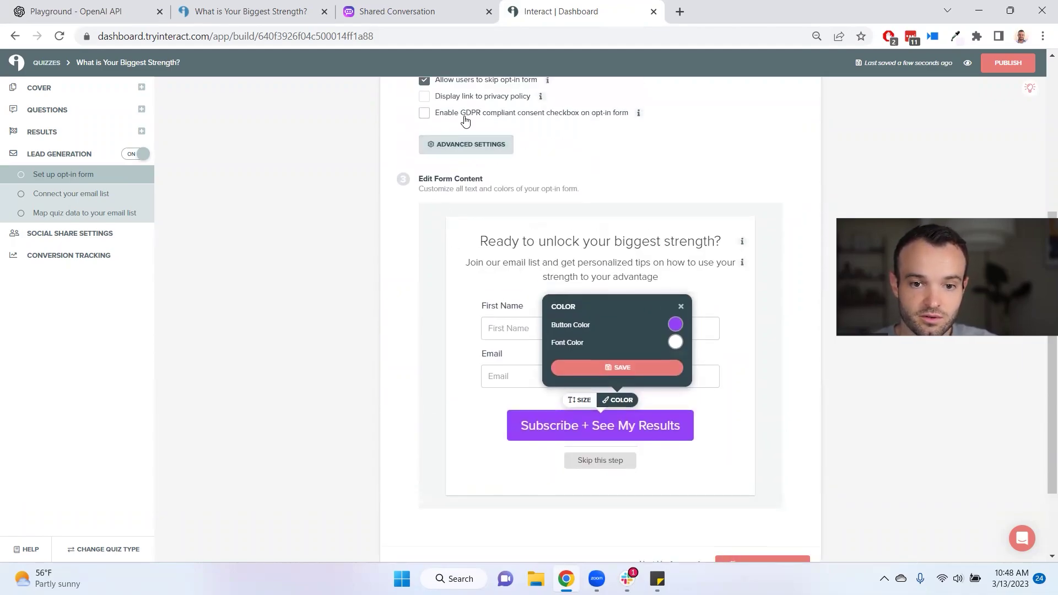
{"action": "left_click", "coordinate": [465, 113]}
{"action": "scroll", "coordinate": [441, 312], "scroll_direction": "down", "scroll_amount": 2}
{"action": "left_click", "coordinate": [540, 313]}
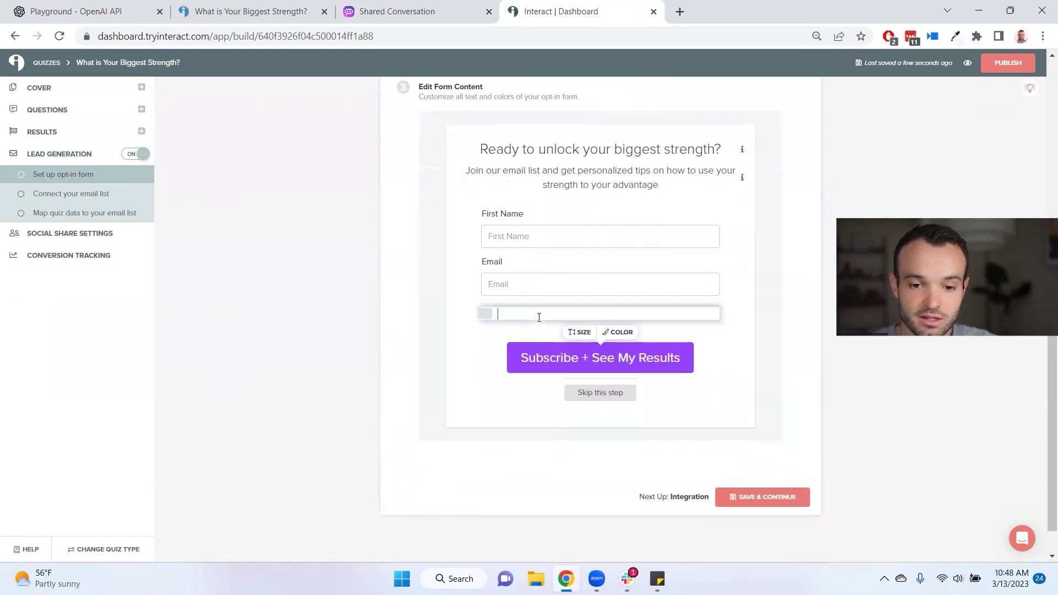
{"action": "type", "text": "I"}
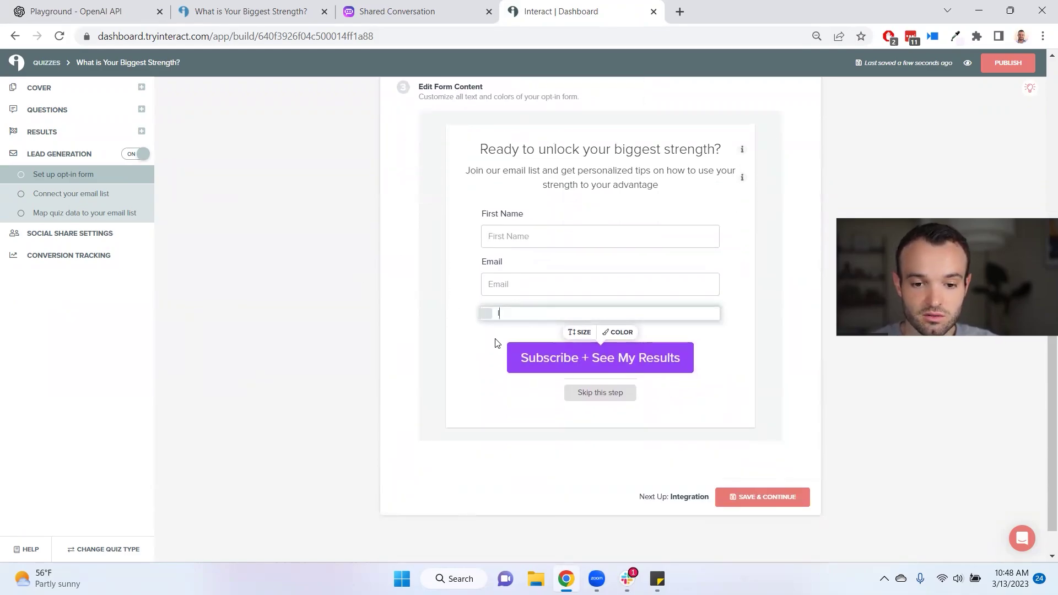
{"action": "type", "text": " agree to the terms of use and pv"}
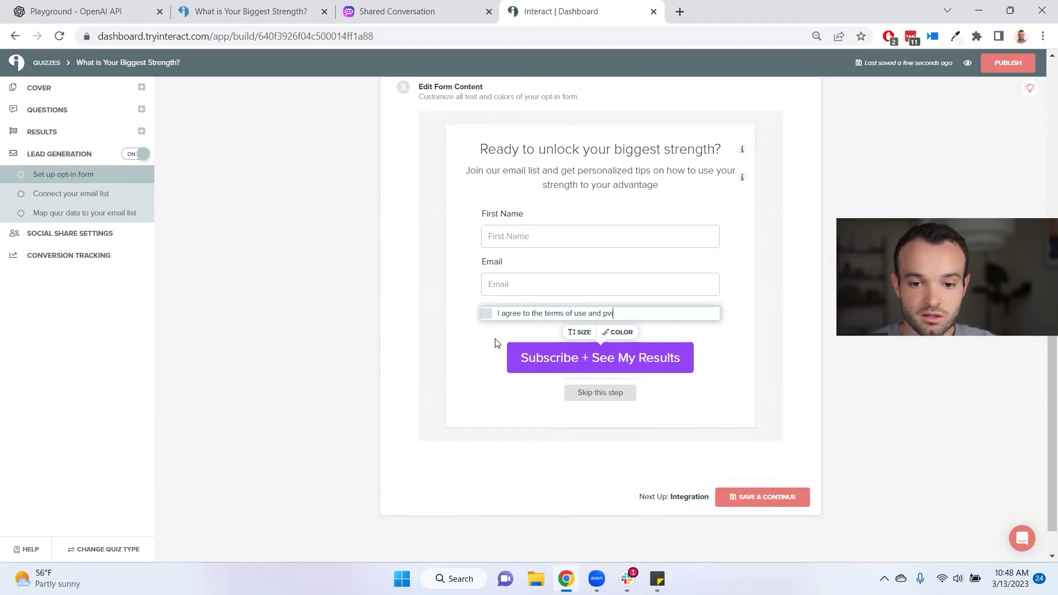
{"action": "type", "text": "rriv"}
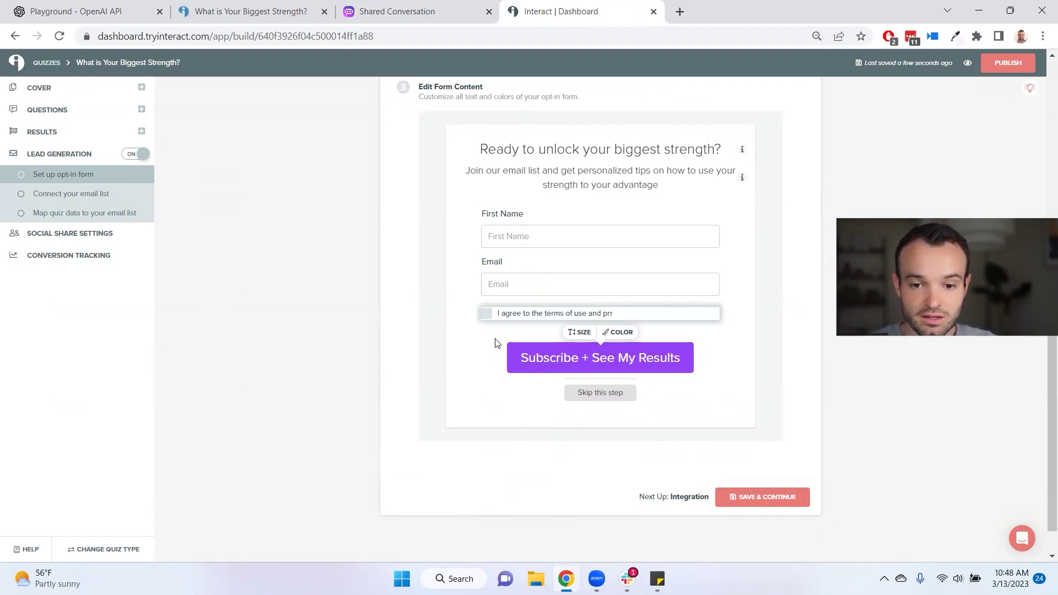
{"action": "key", "text": "BackSpace"}
{"action": "type", "text": "ivacy policy"}
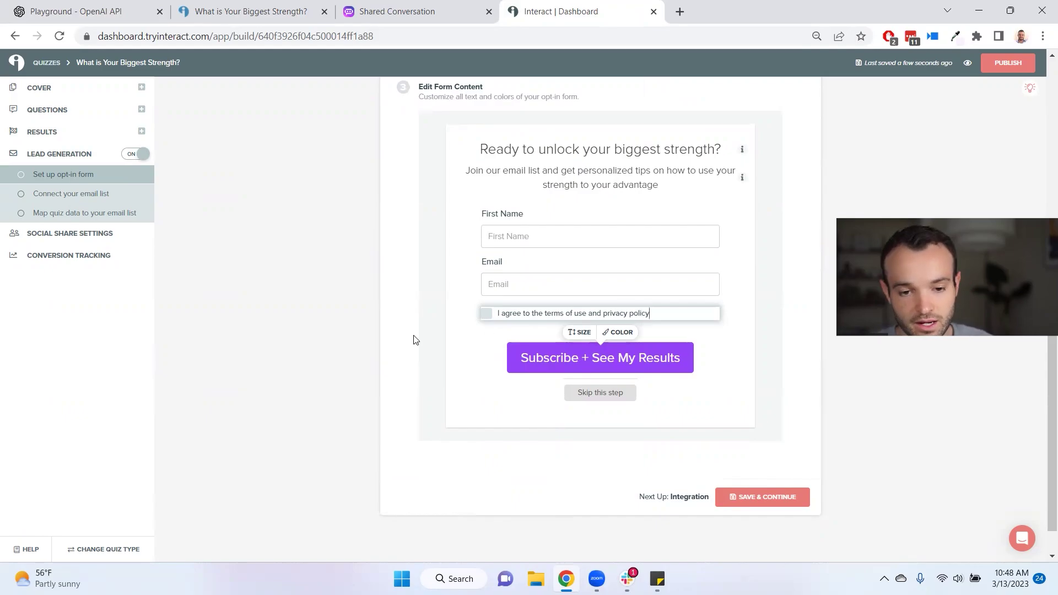
{"action": "left_click", "coordinate": [416, 339]}
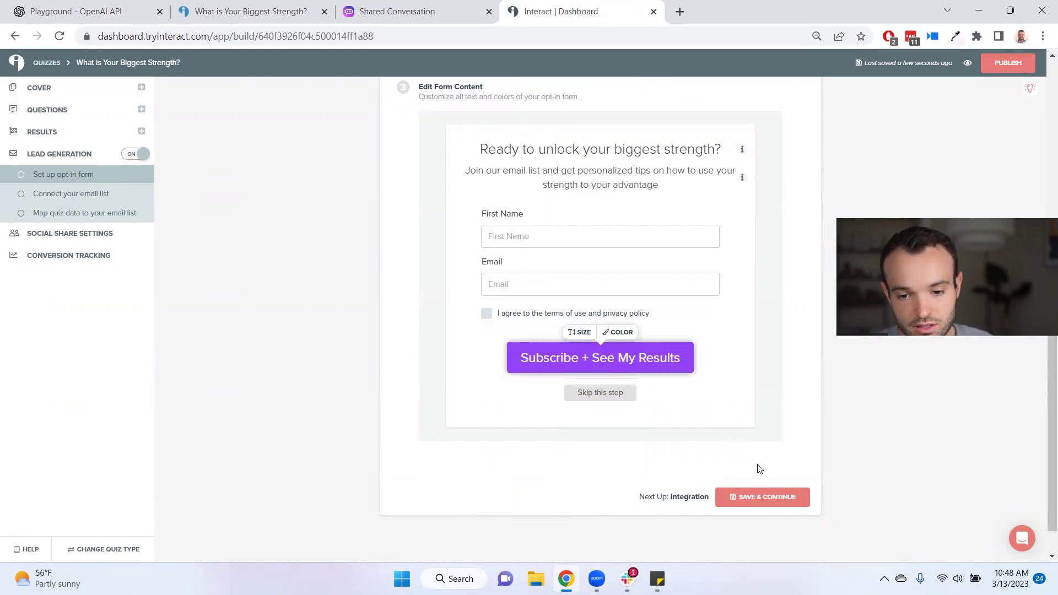
- Save the opt-in form and connect HubSpot as the quiz's email marketing program
{"action": "left_click", "coordinate": [764, 497]}
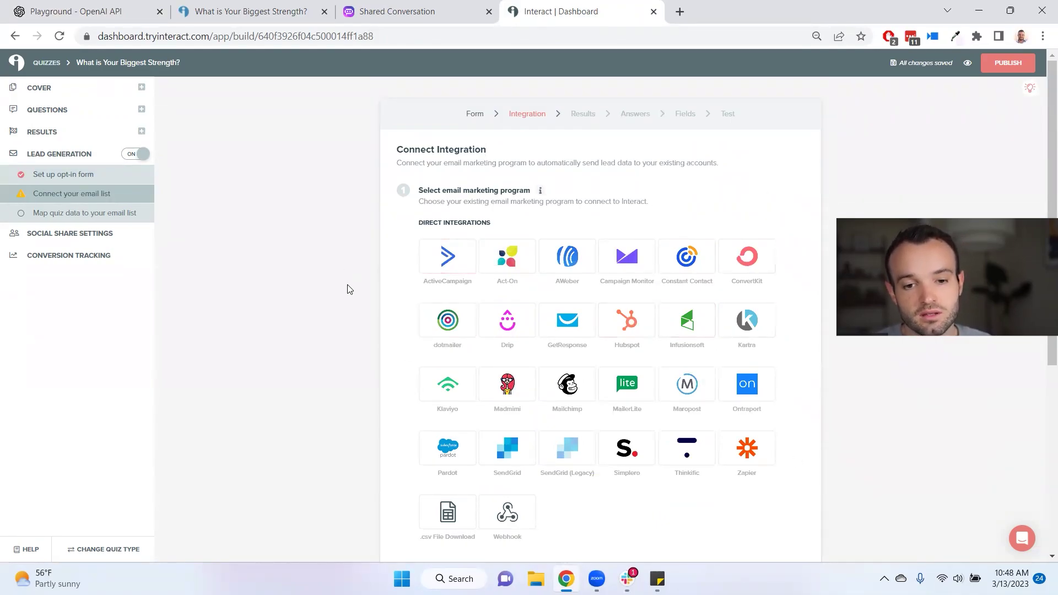
{"action": "left_click", "coordinate": [627, 324]}
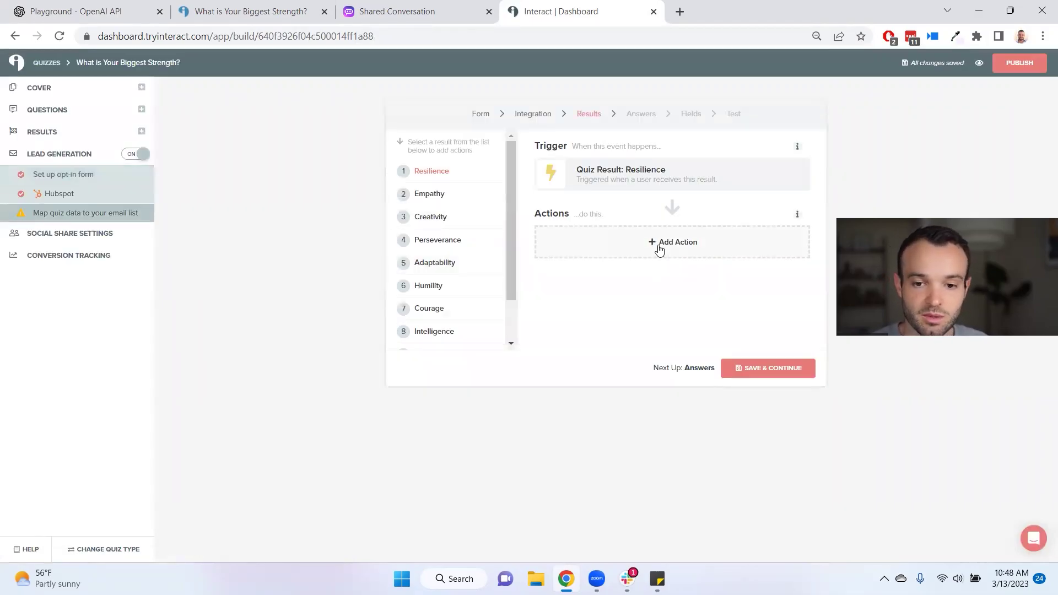
- Inspect the HubSpot contact-list options for the Resilience result, and view the action setup for Empathy, Creativity and Perseverance
{"action": "left_click", "coordinate": [659, 248]}
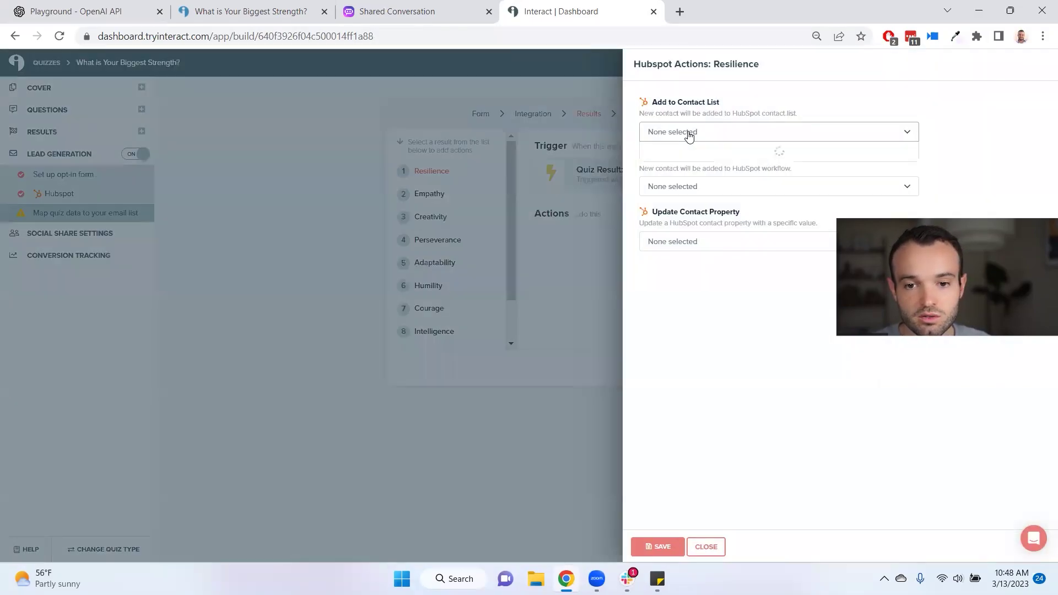
{"action": "left_click", "coordinate": [686, 132]}
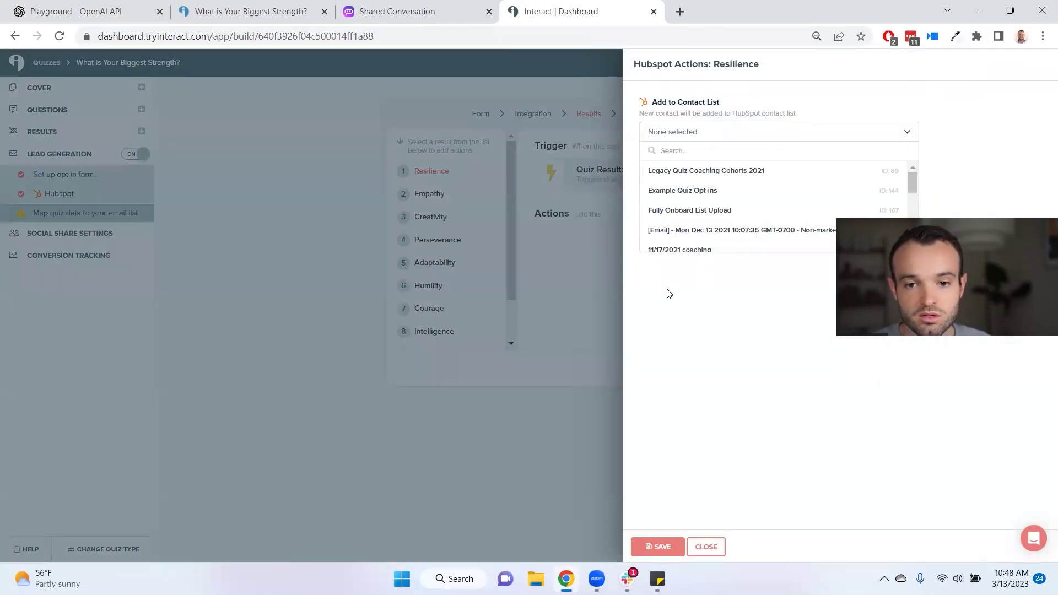
{"action": "left_click", "coordinate": [521, 287]}
{"action": "left_click", "coordinate": [429, 194]}
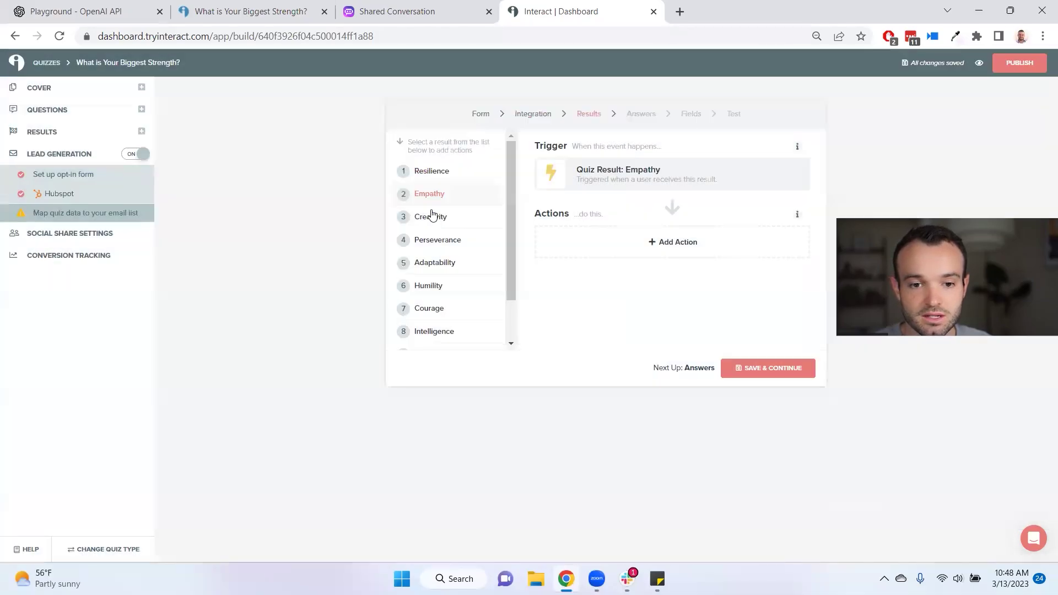
{"action": "left_click", "coordinate": [430, 217]}
{"action": "left_click", "coordinate": [432, 240]}
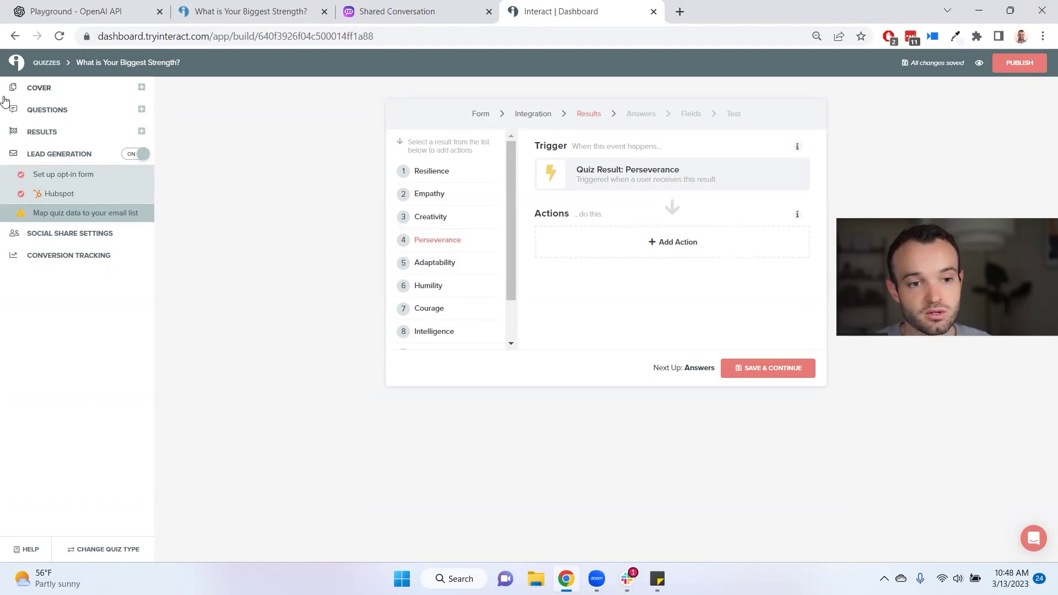
- View the quiz cover in the Interact editor and reload the live quiz to its cover page
{"action": "left_click", "coordinate": [55, 92]}
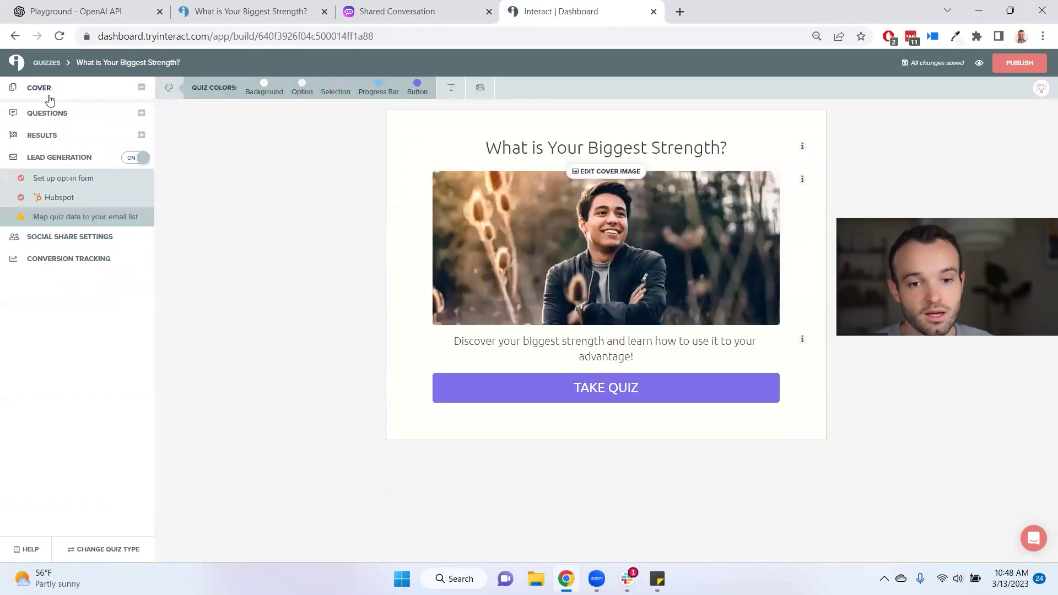
{"action": "left_click", "coordinate": [79, 13]}
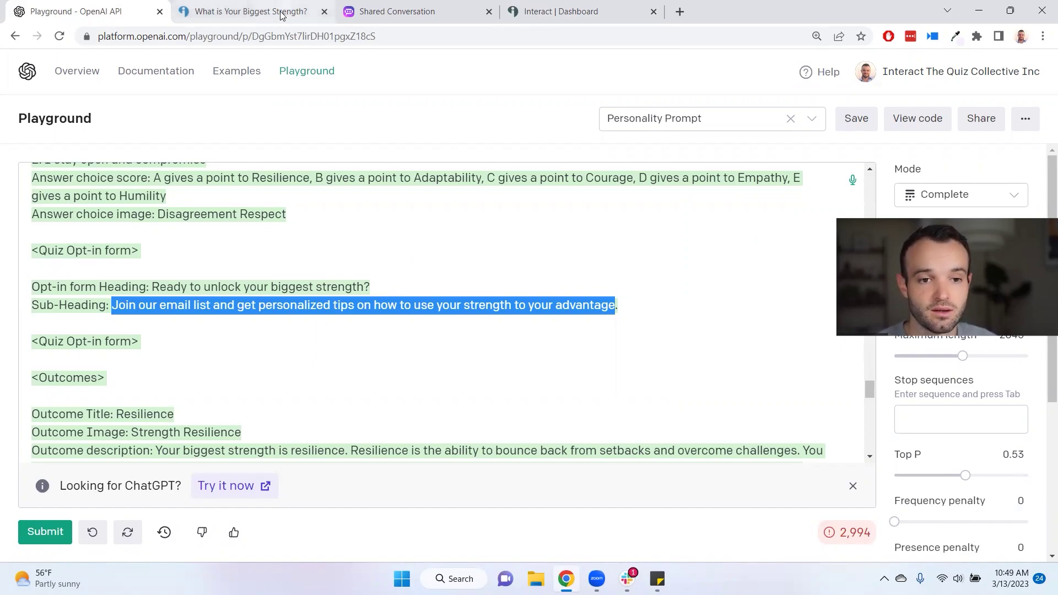
{"action": "left_click", "coordinate": [182, 12]}
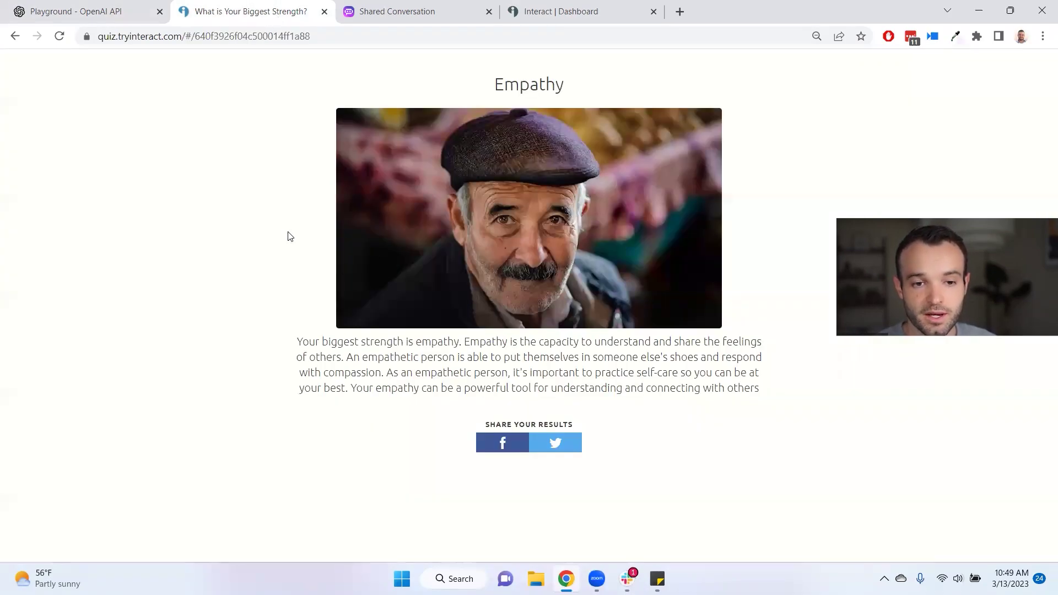
{"action": "left_click", "coordinate": [177, 37]}
{"action": "key", "text": "Return"}
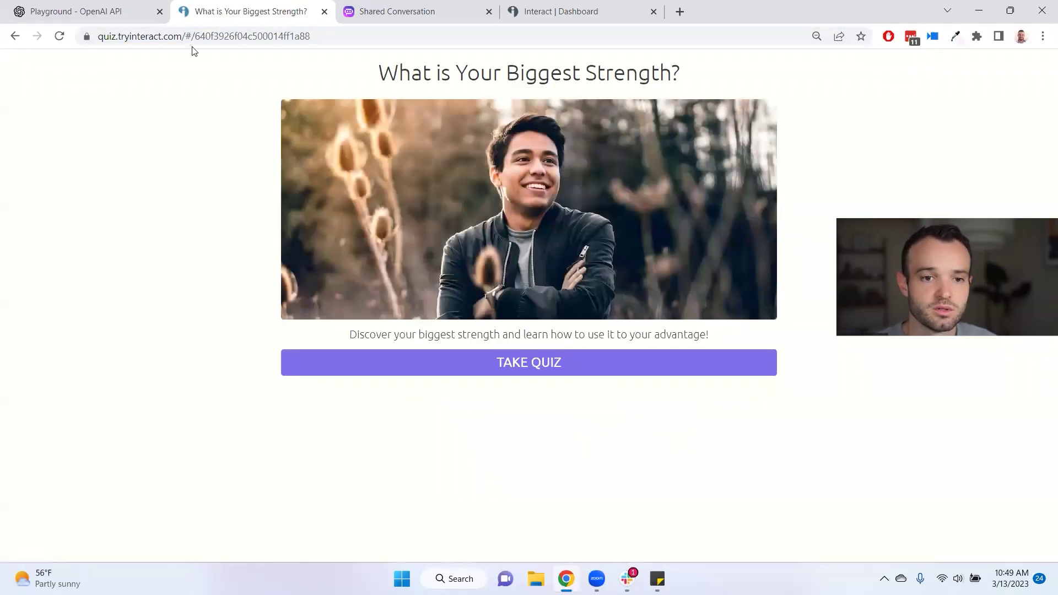
- Return to the OpenAI Playground and look back through the generated quiz questions and answer scores
{"action": "left_click", "coordinate": [61, 12]}
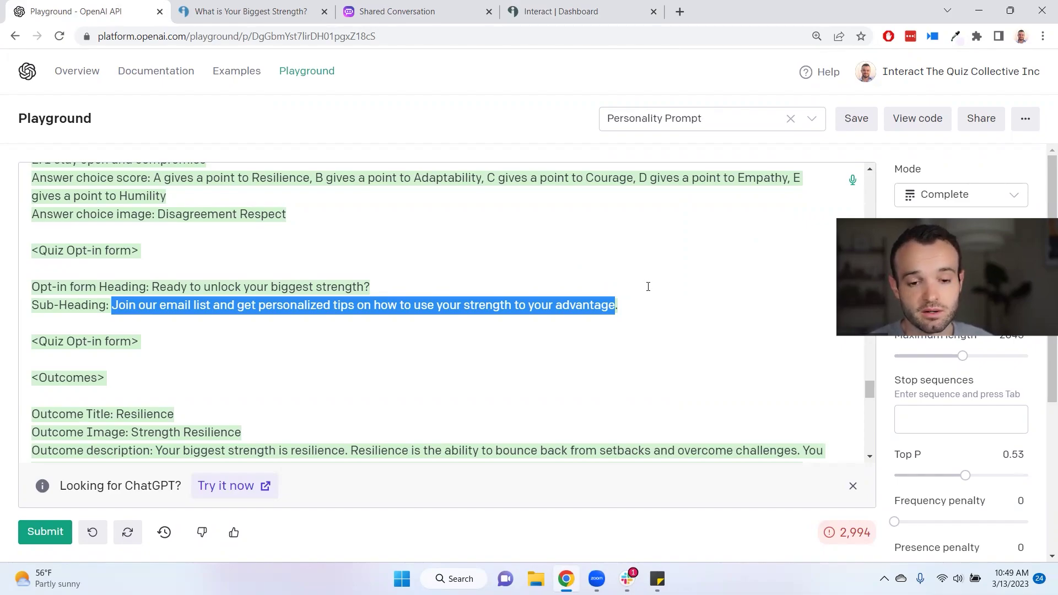
{"action": "scroll", "coordinate": [366, 286], "scroll_direction": "up", "scroll_amount": 6}
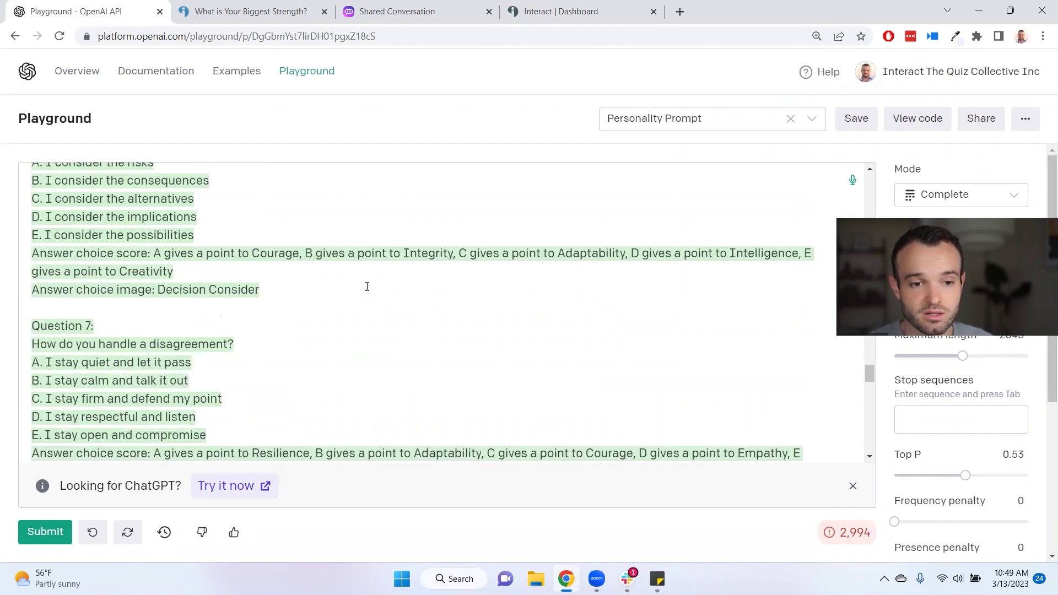
{"action": "scroll", "coordinate": [367, 290], "scroll_direction": "up", "scroll_amount": 5}
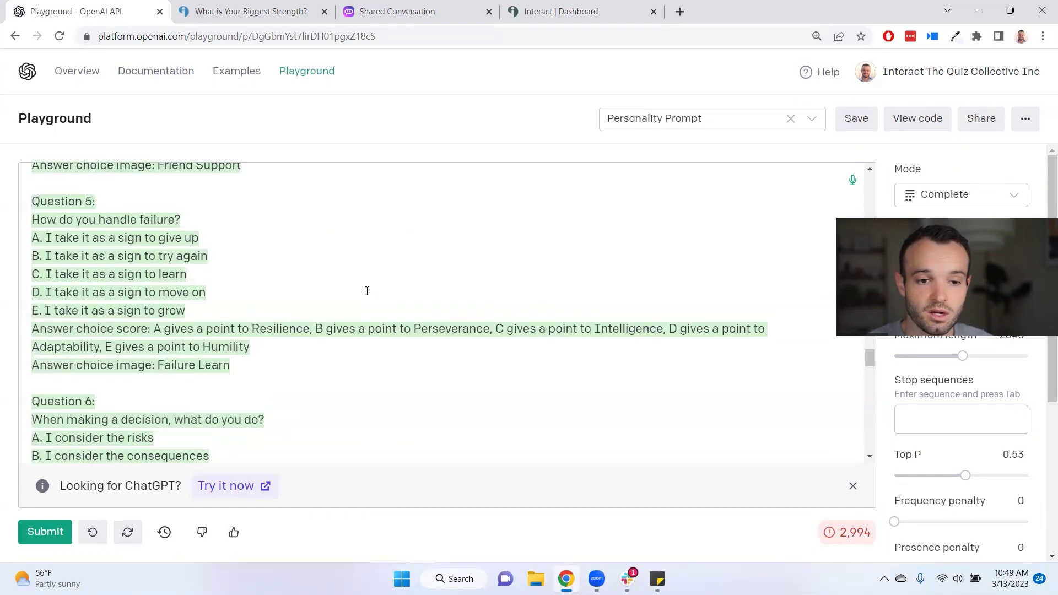